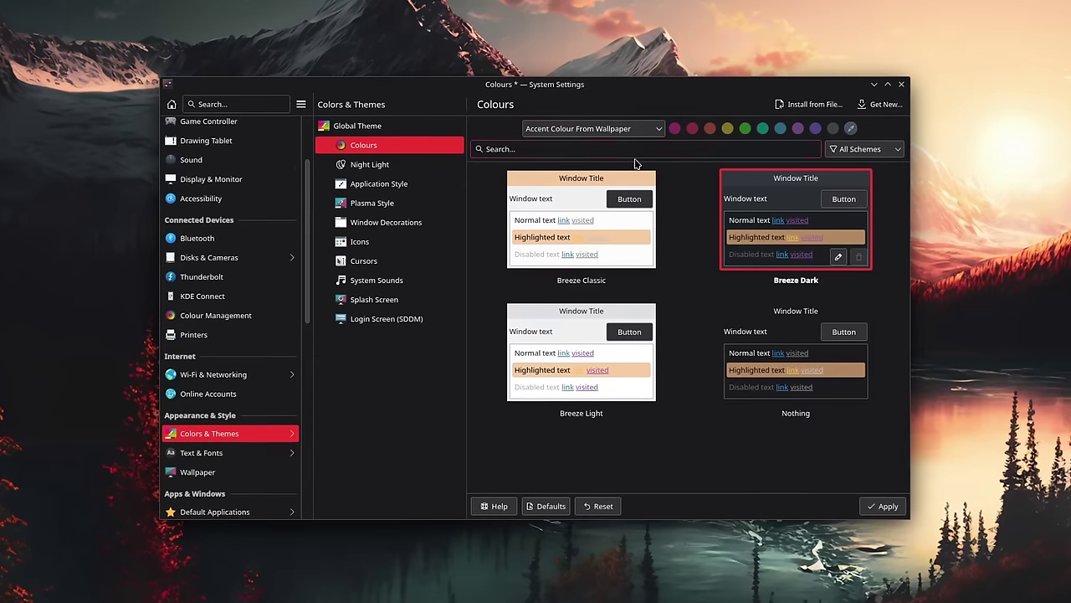
- Open the choices for the accent colour source in the Colours settings
click(633, 127)
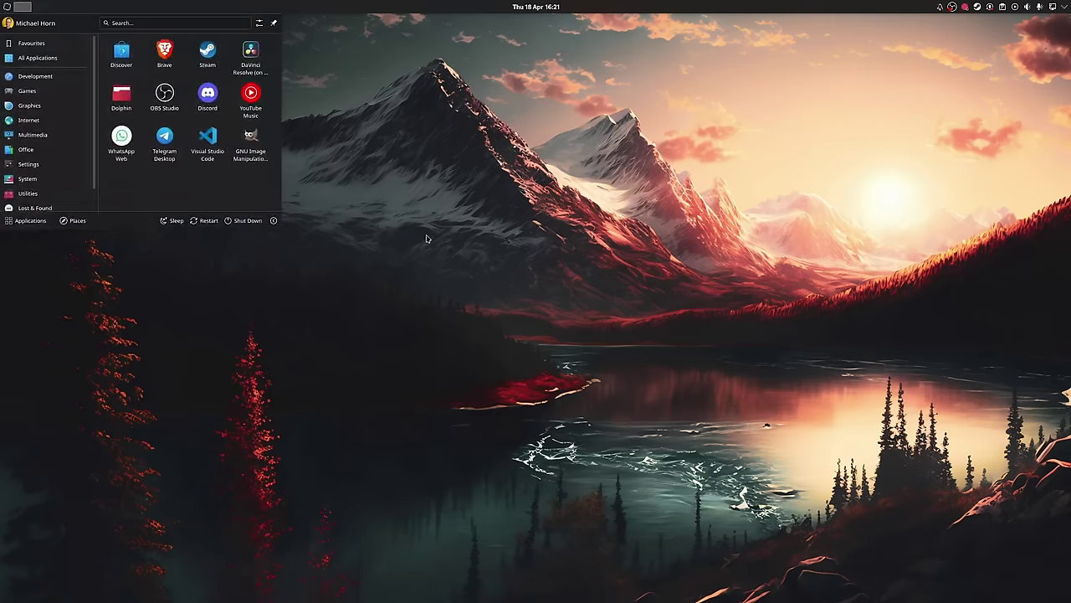
- Open System Settings and bring up the appearance configuration of the Screen Locking page
text(syste)
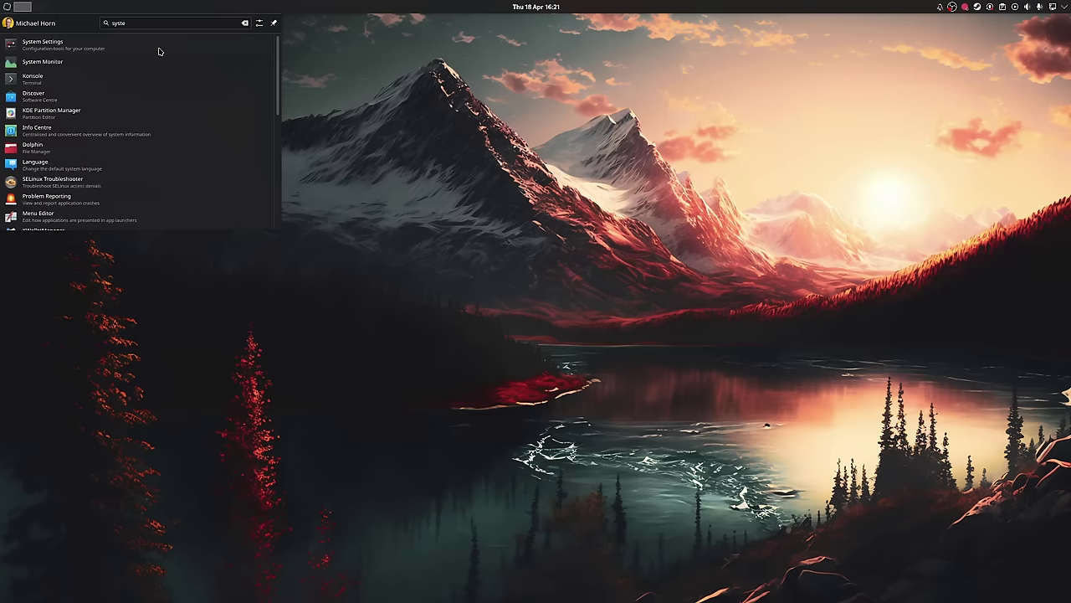
click(153, 46)
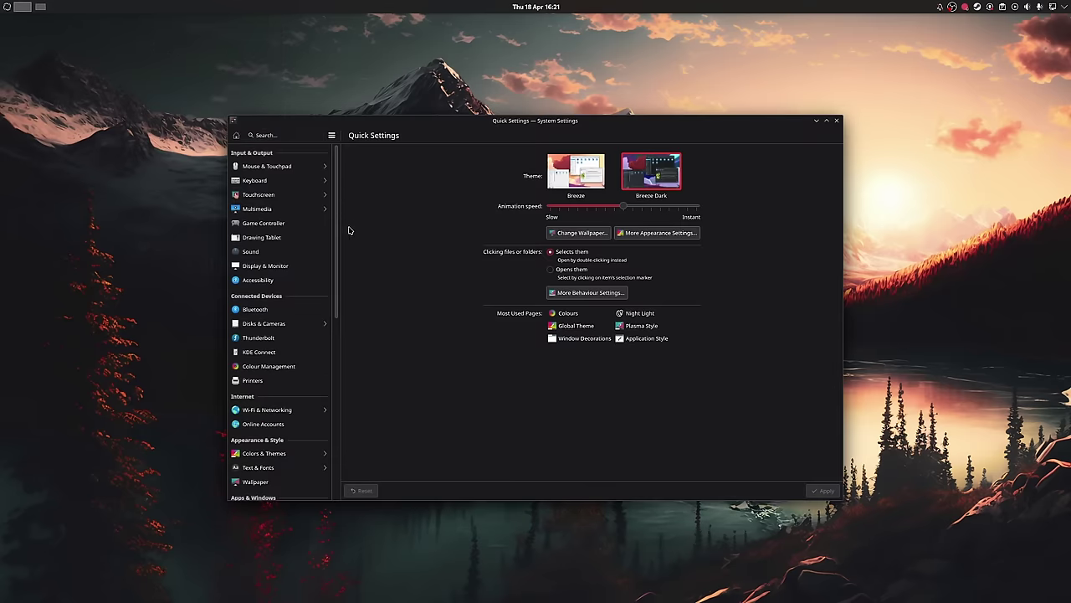
scroll(300, 289, down, 5)
click(262, 349)
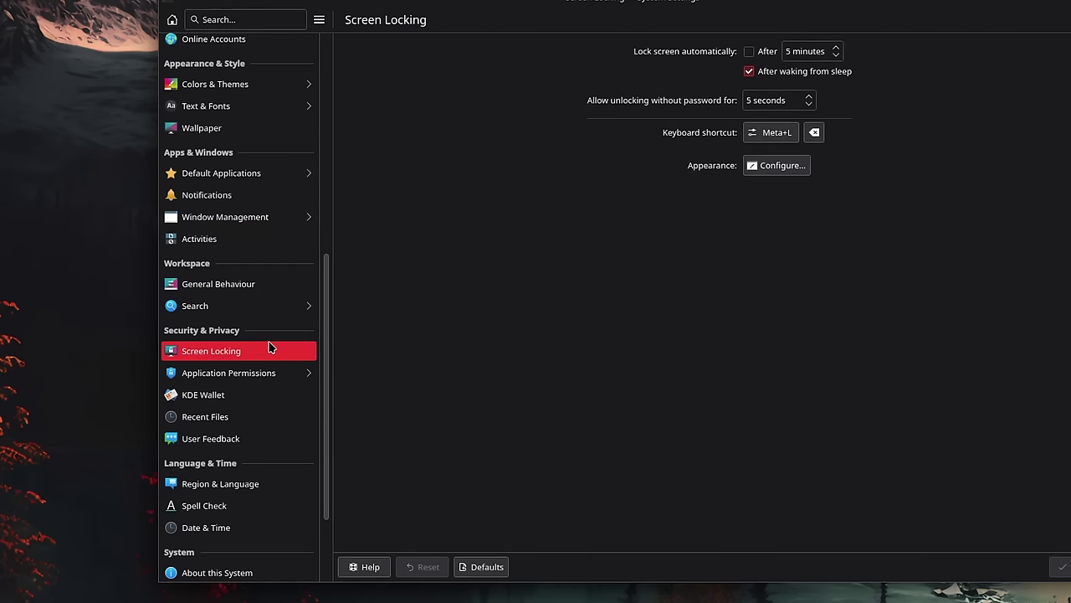
click(797, 172)
click(739, 99)
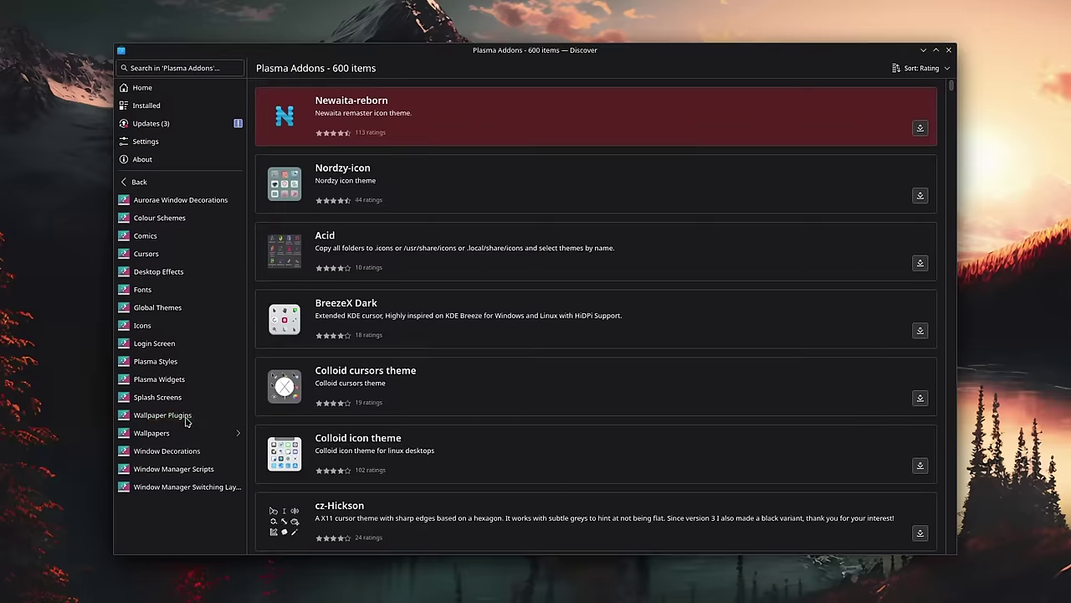
- Show the Wallpaper Plugins category of the Plasma add-ons in Discover
click(185, 421)
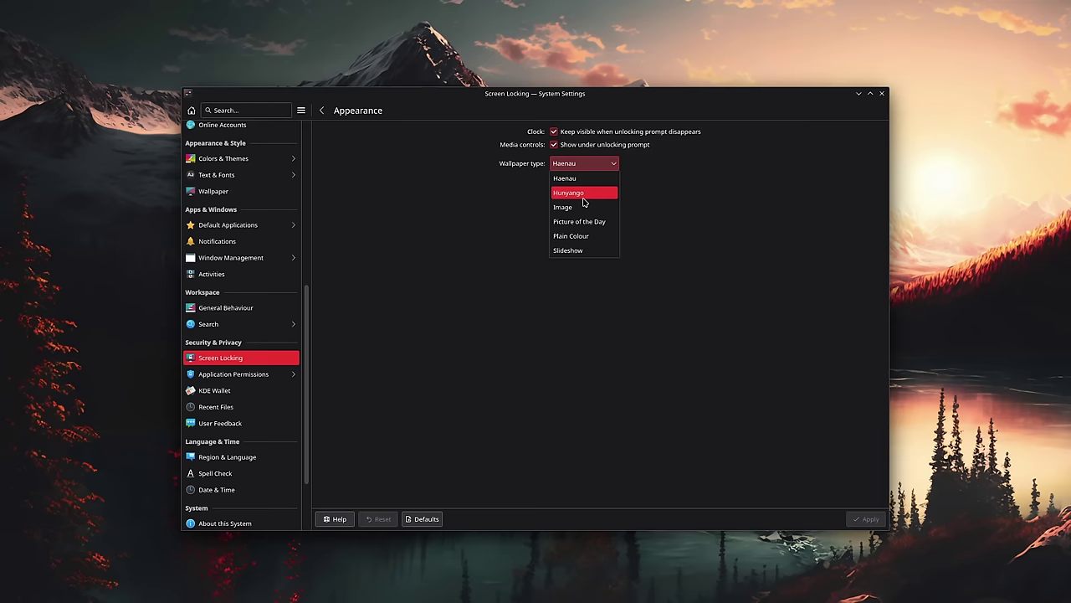
- Try the Image and Slideshow wallpaper types for the lock screen and browse their available pictures
click(584, 210)
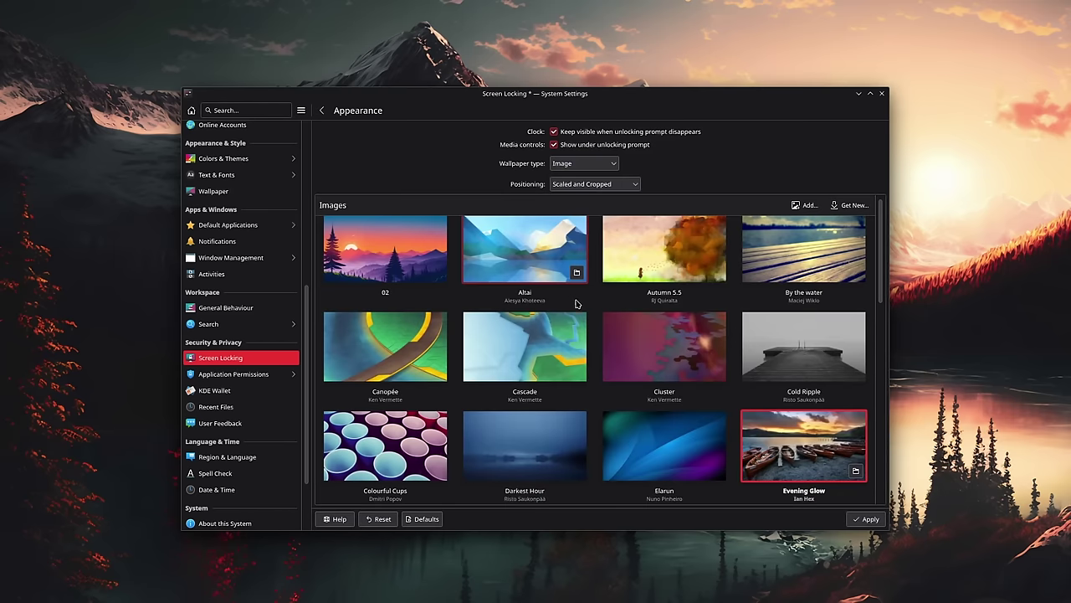
scroll(576, 304, down, 2)
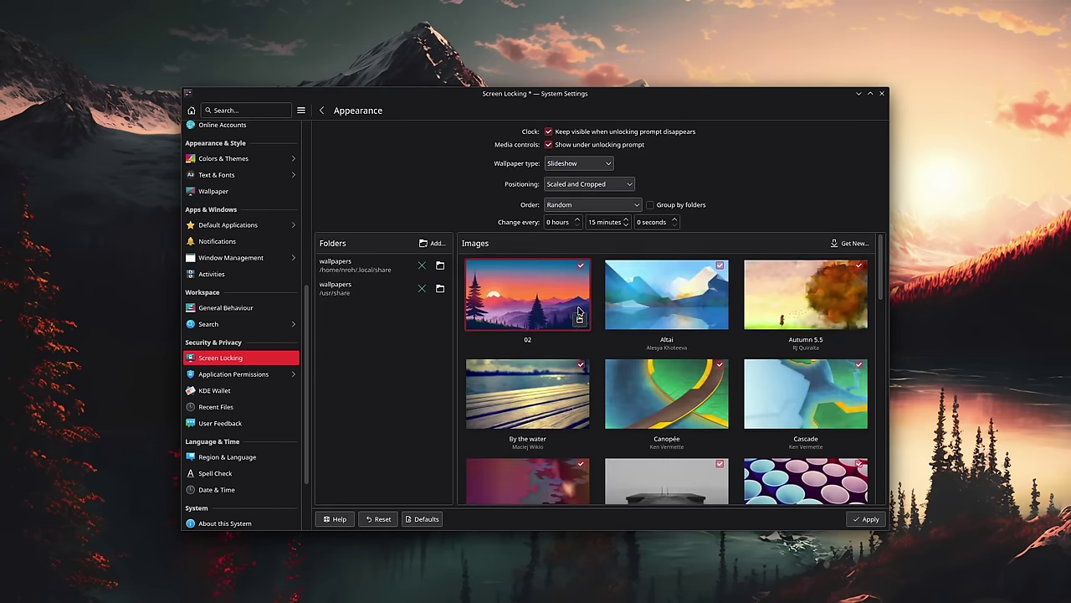
scroll(575, 304, down, 5)
- Set the lock screen wallpaper type to Picture of the Day, trying Flickr and then choosing Bing as provider
click(577, 164)
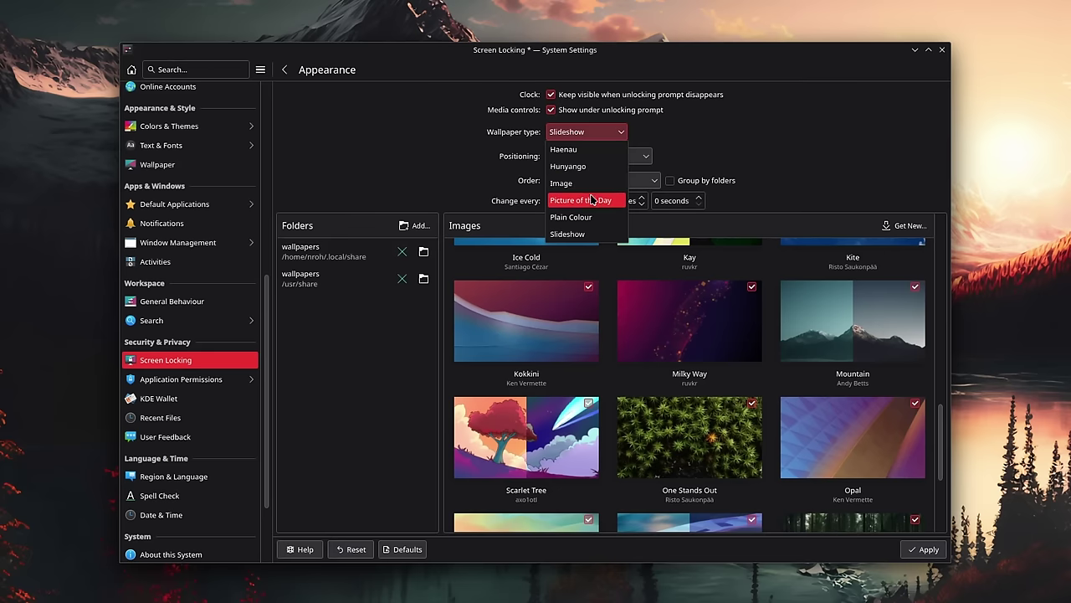
click(592, 199)
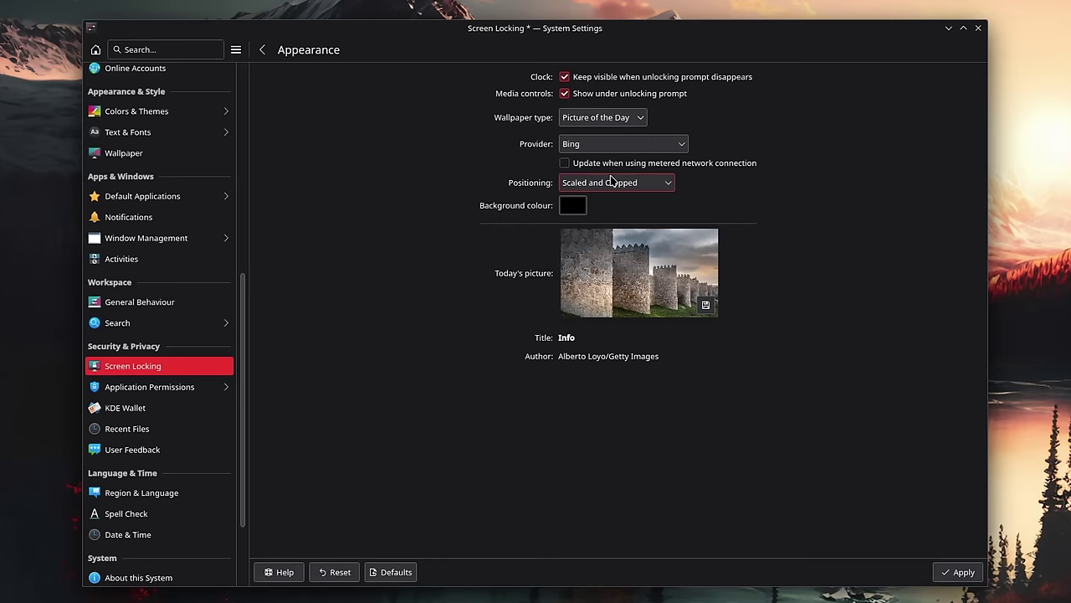
click(624, 149)
click(611, 218)
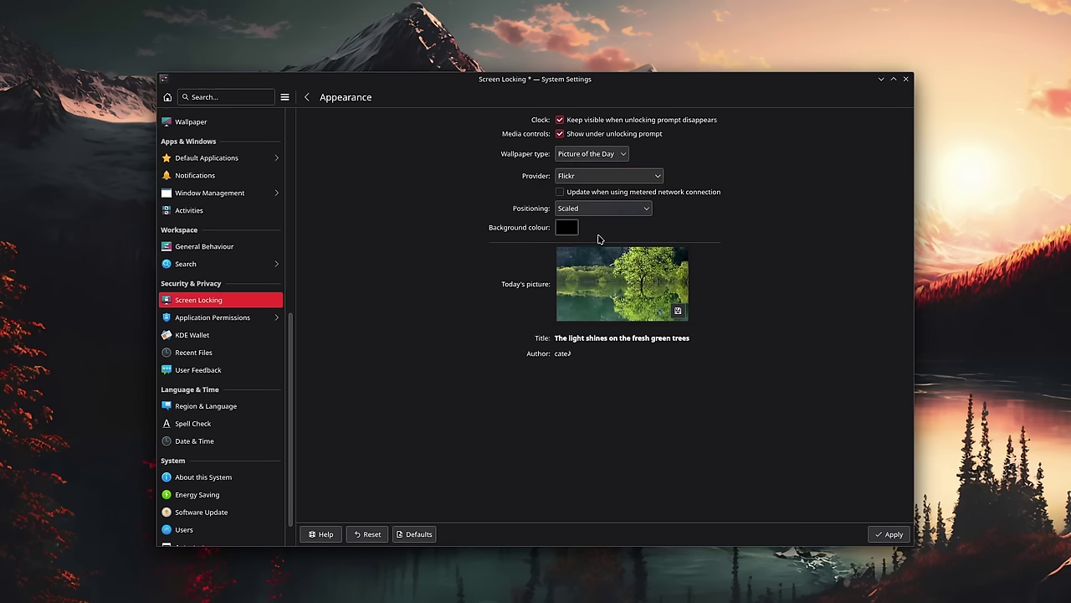
click(617, 180)
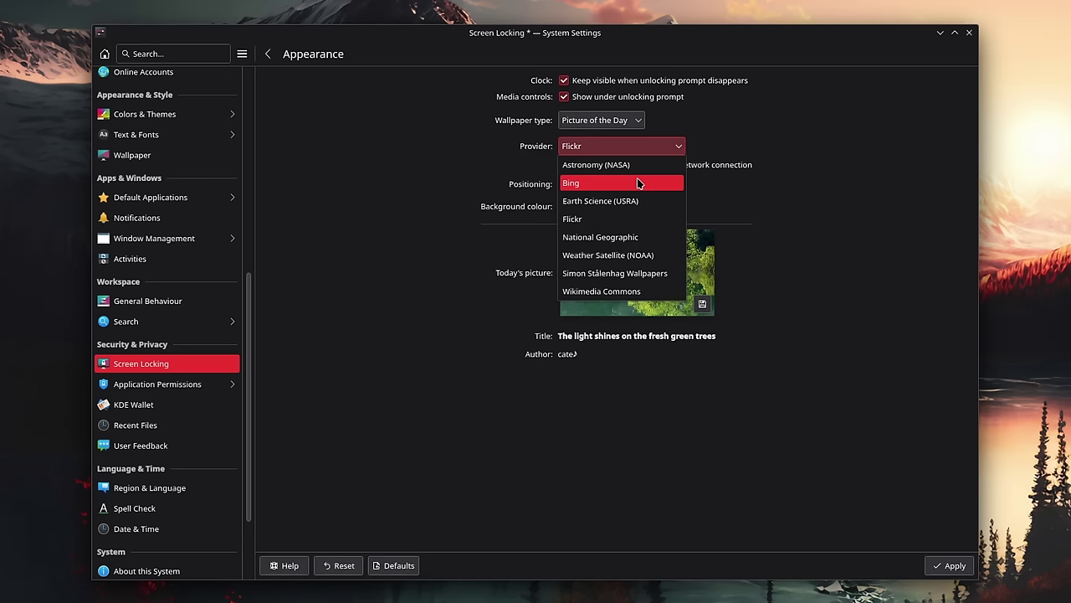
click(637, 183)
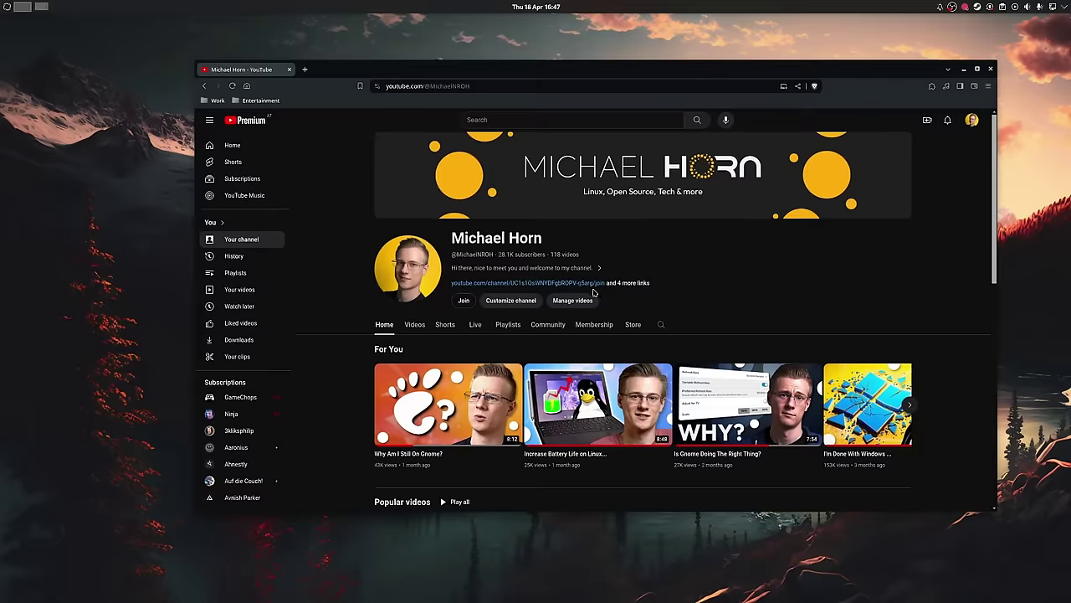
- Open the grid view of all virtual desktops and move a window from one desktop to the other
key(super+Tab)
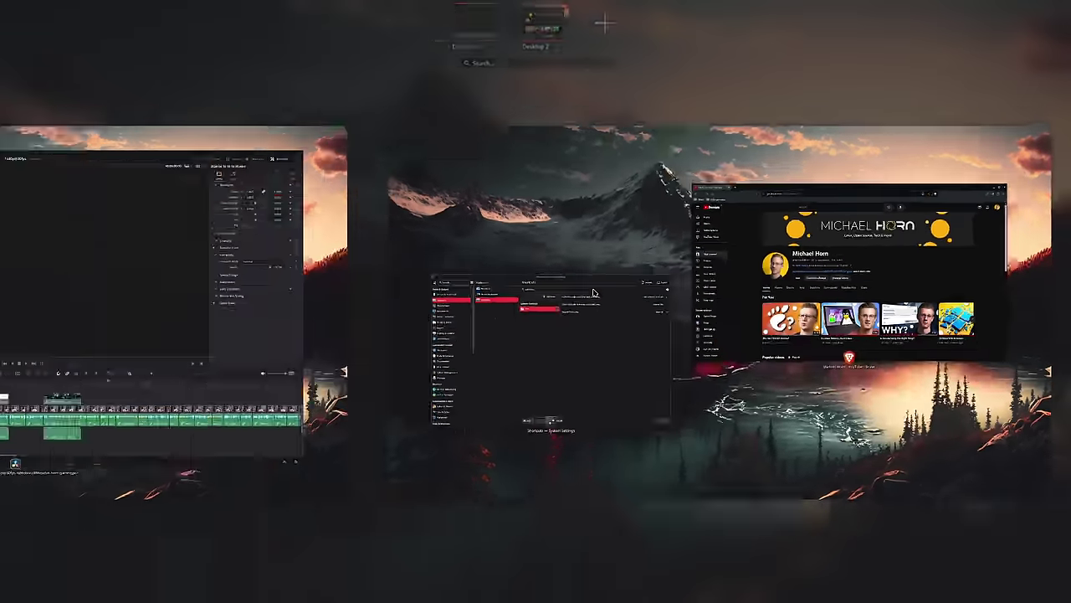
drag(211, 347, 880, 415)
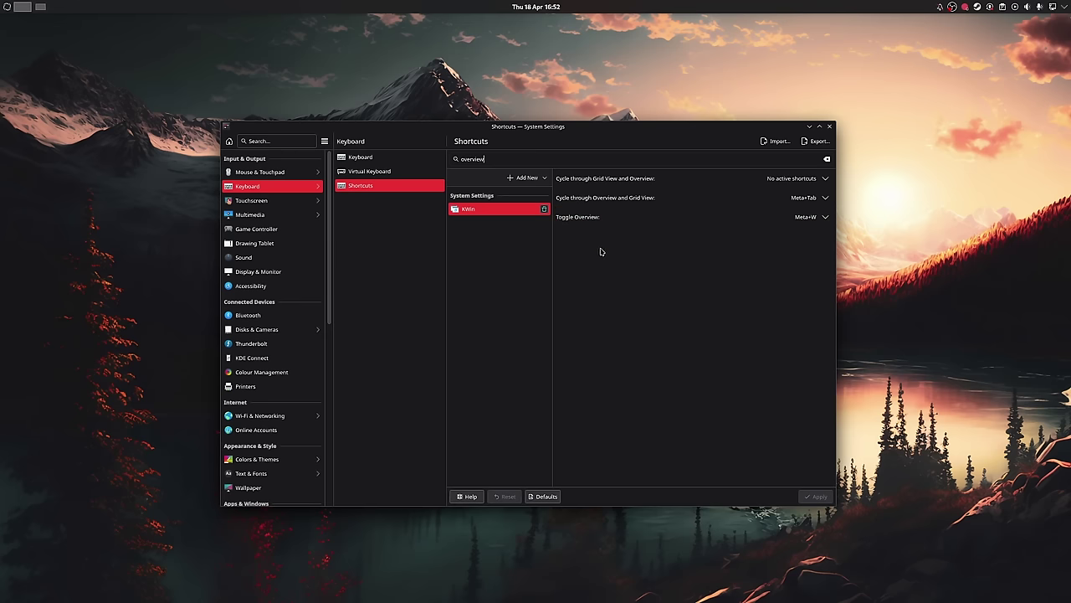
- Toggle the Overview effect open and closed several times
key(super+w)
key(super+w)
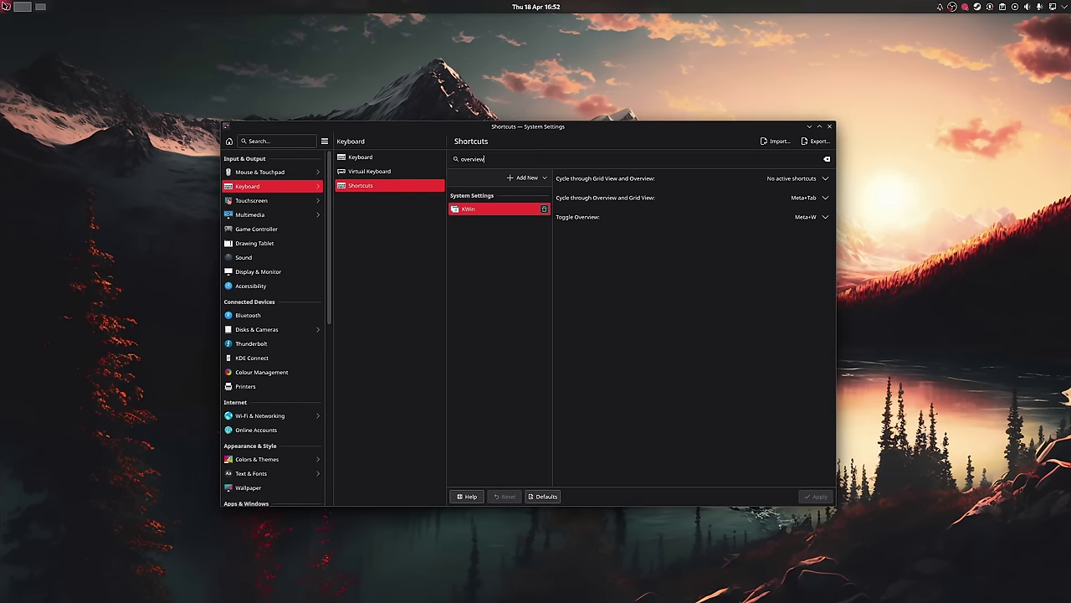
key(super+w)
key(super+w)
key(super+w)
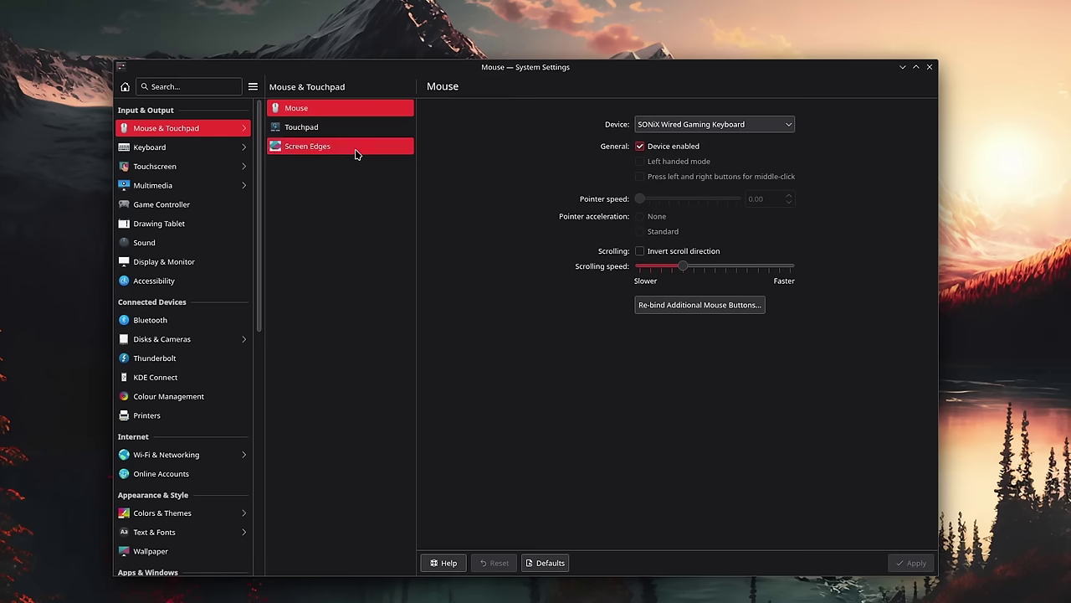
- Open the Screen Edges settings and view the actions available for the monitor's top-left corner
click(355, 153)
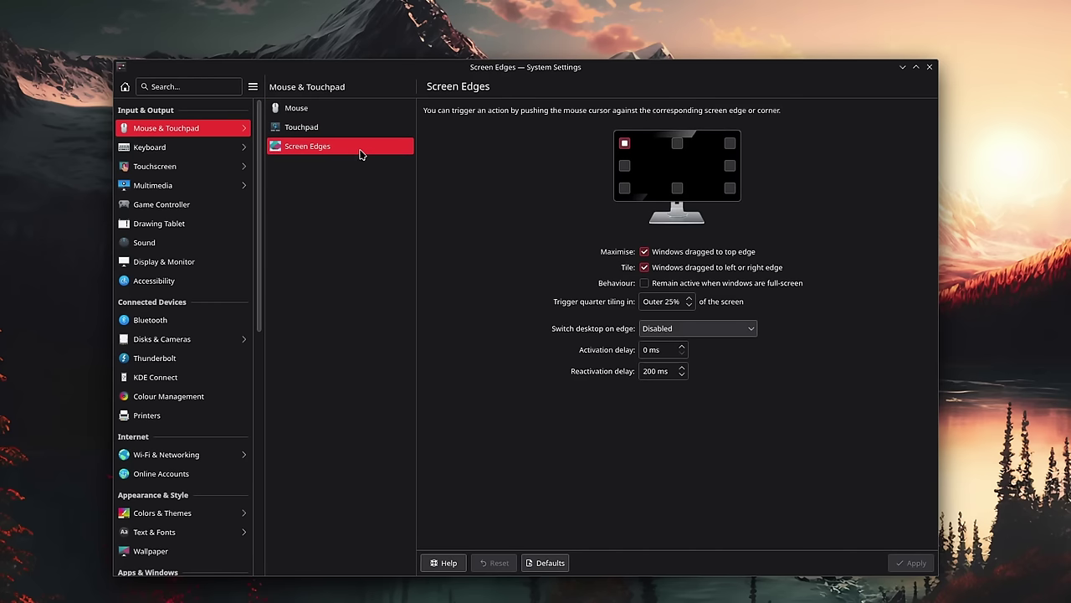
click(625, 144)
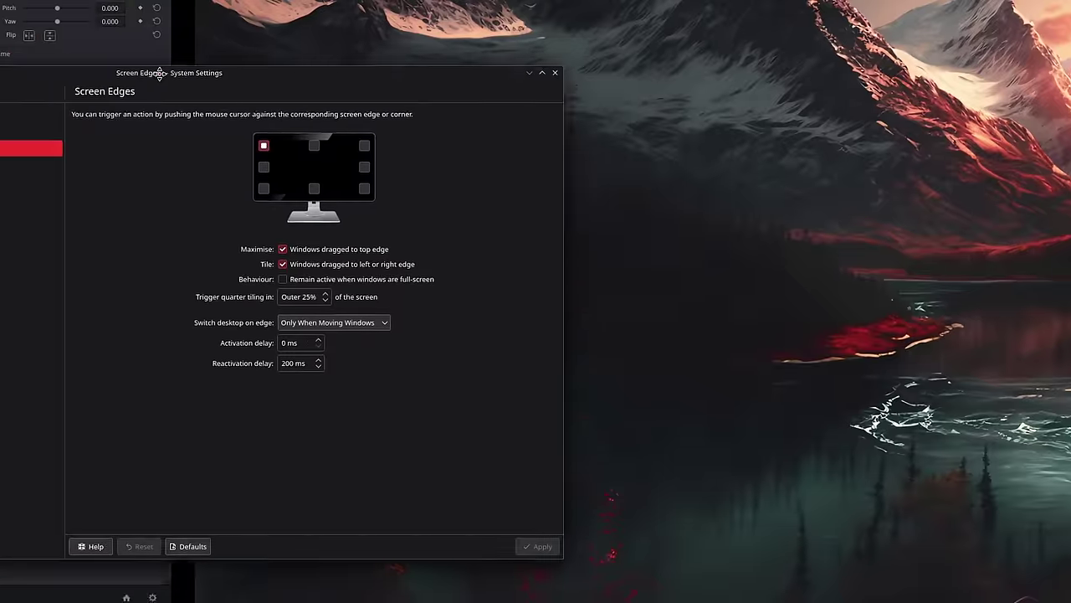
- Move the Screen Edges settings window across the desktop's left edge
drag(155, 72, 7, 75)
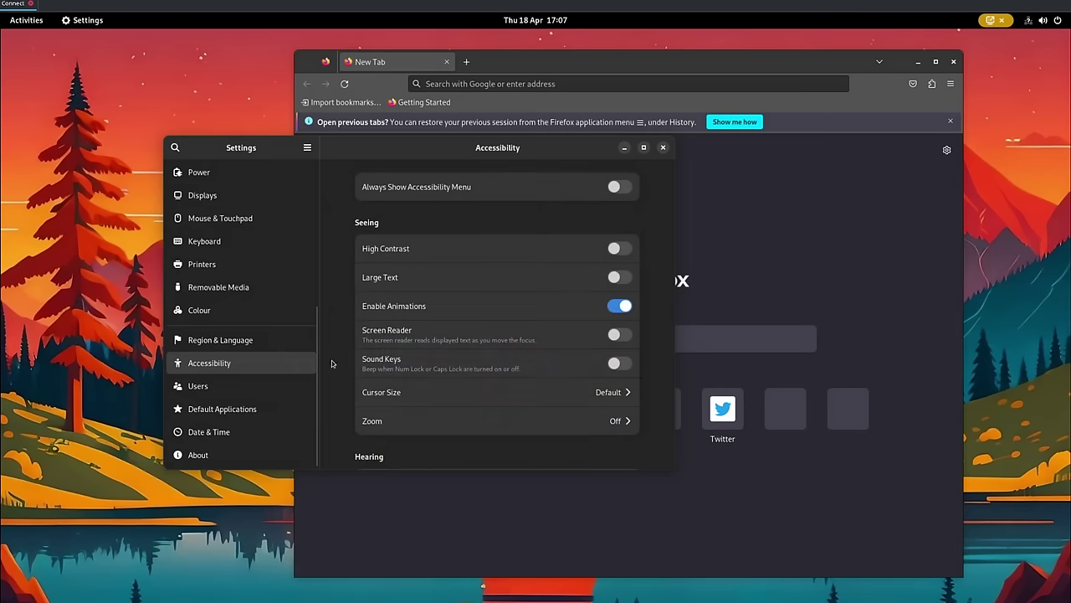
- Open the Zoom options in the GNOME accessibility settings and turn Zoom on
click(615, 422)
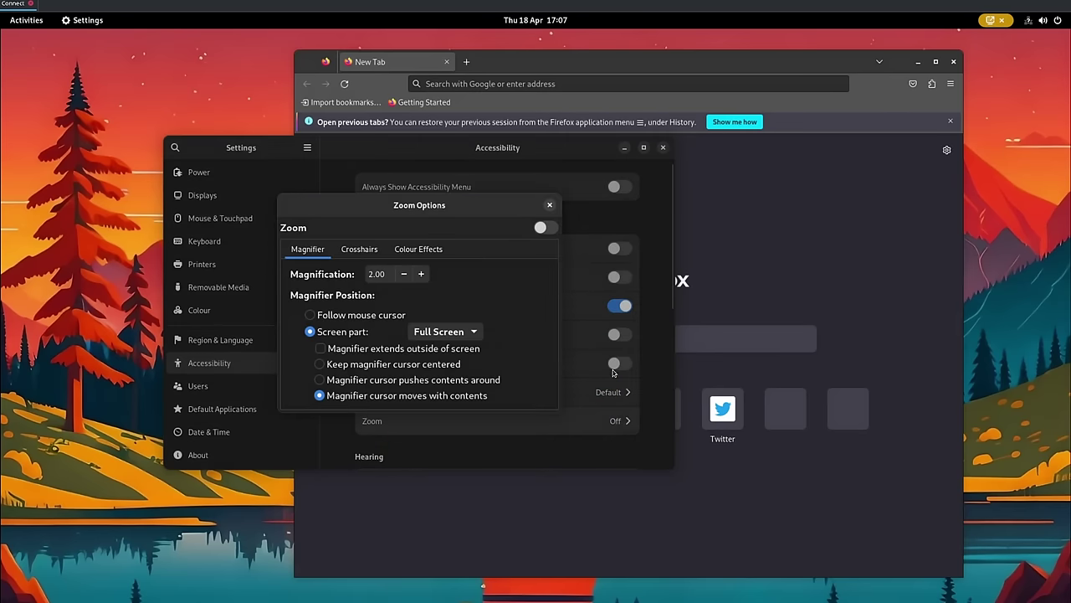
click(546, 232)
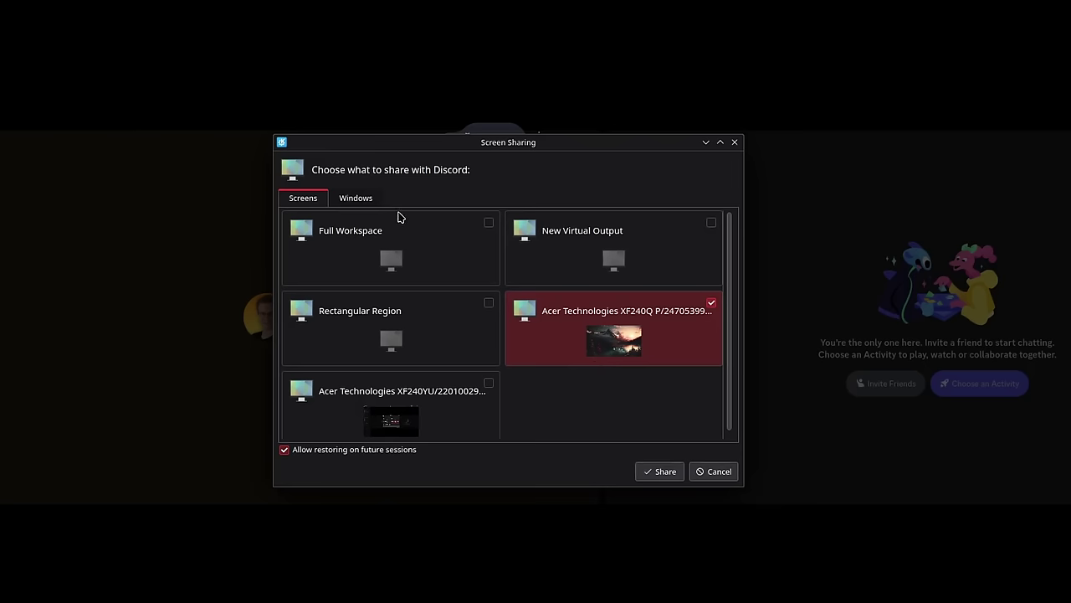
- Show the individual windows that can be shared with Discord
click(356, 198)
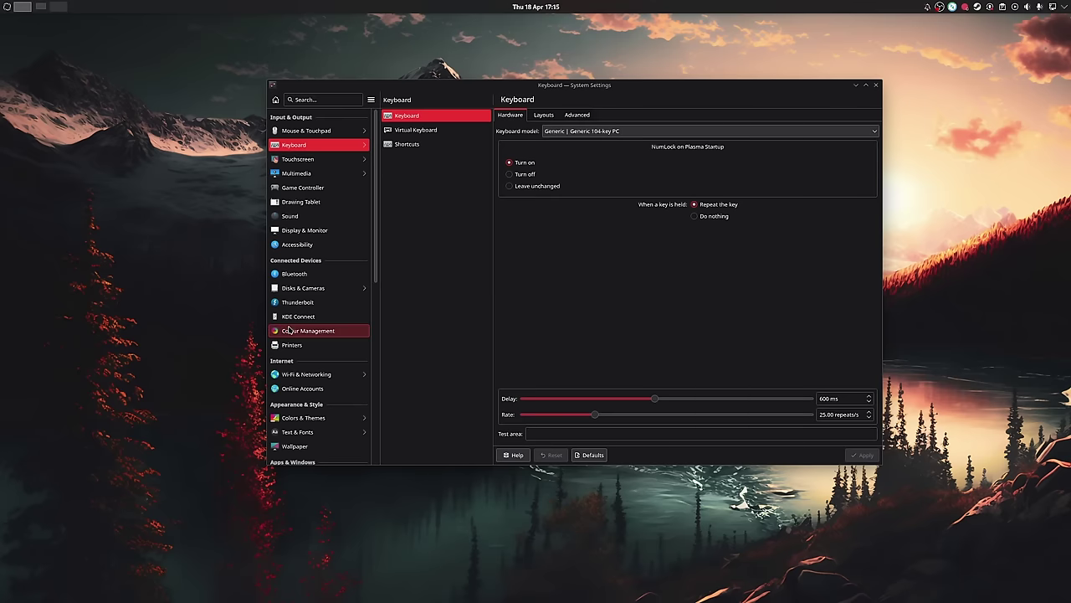
- Look through the full list of System Settings categories
scroll(308, 330, down, 5)
scroll(308, 331, down, 2)
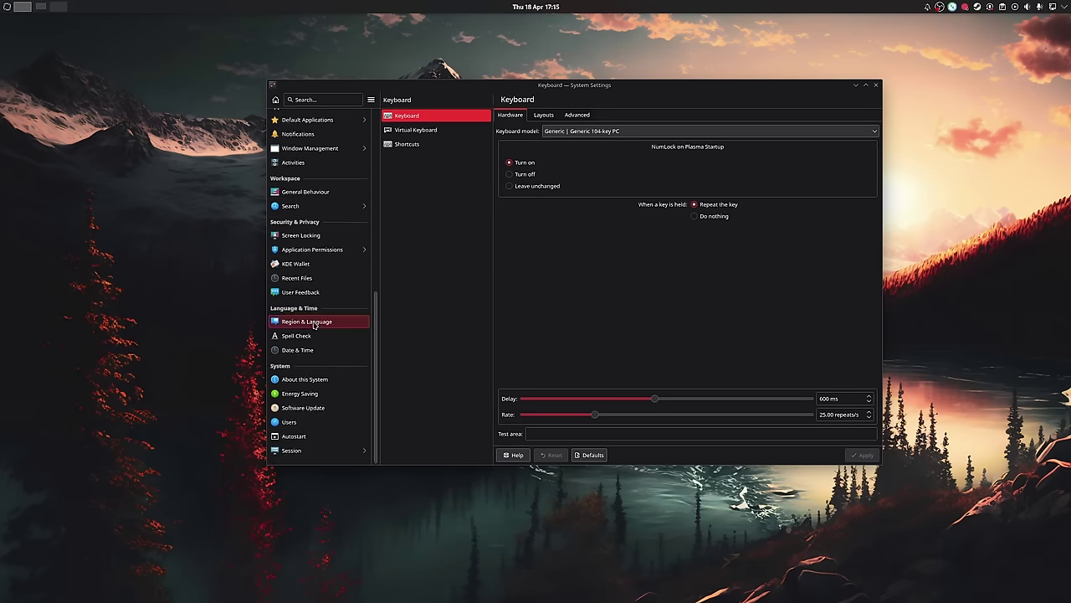
scroll(318, 293, up, 6)
click(318, 218)
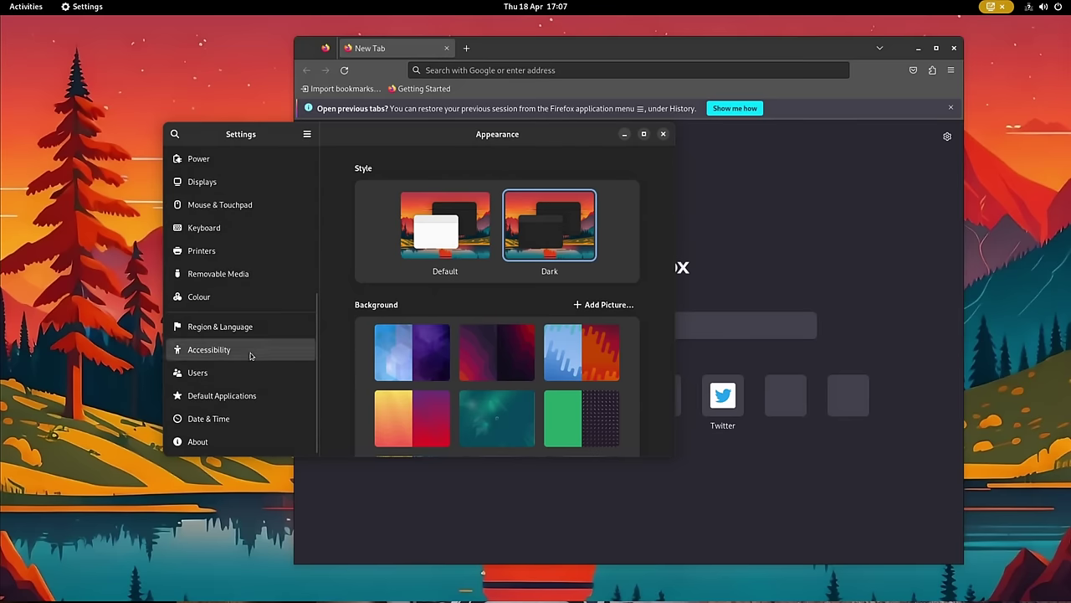
- Open the accessibility Zoom options in GNOME Settings and enable Zoom
click(250, 353)
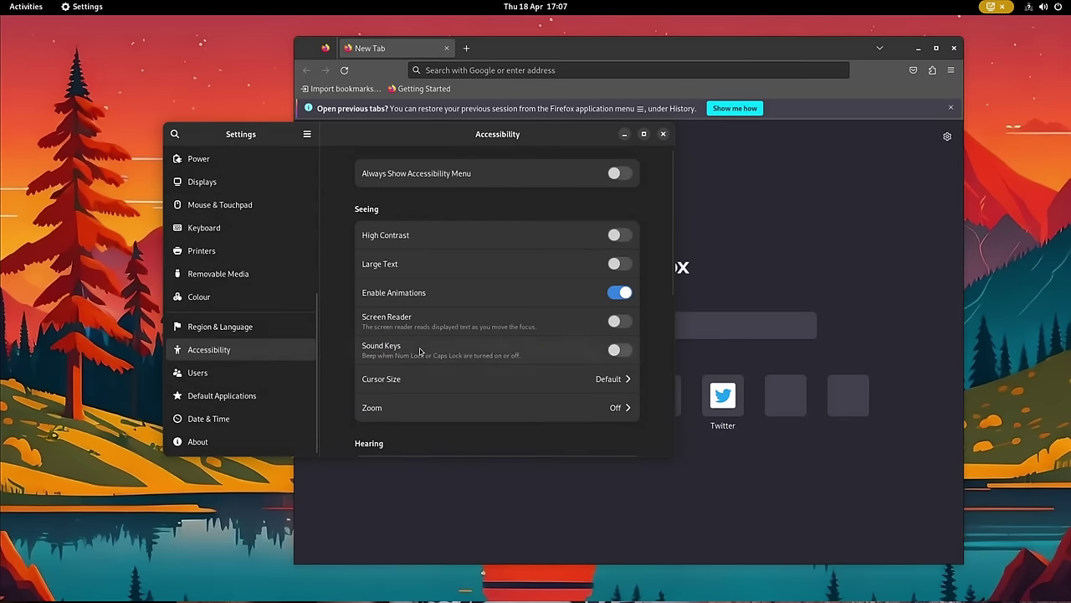
click(613, 408)
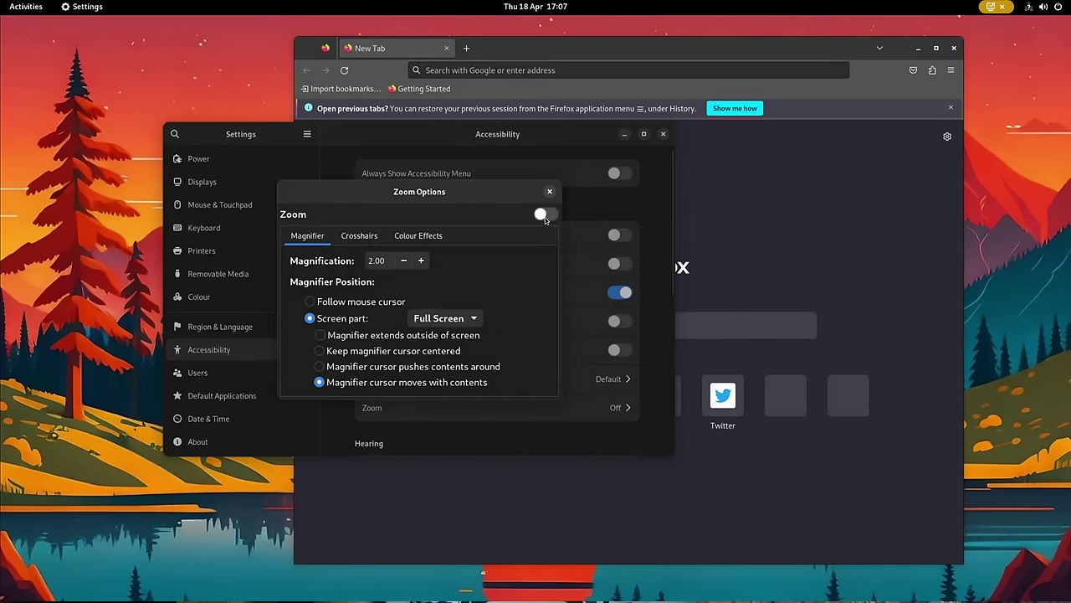
click(545, 217)
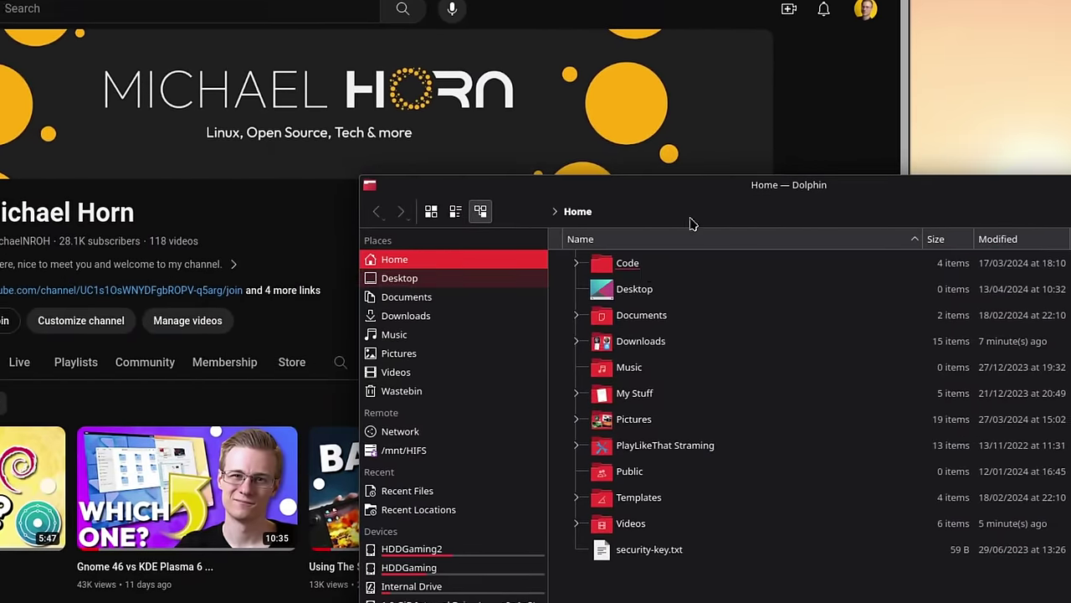
- Move the Dolphin window back and forth over the browser window
drag(715, 184, 625, 184)
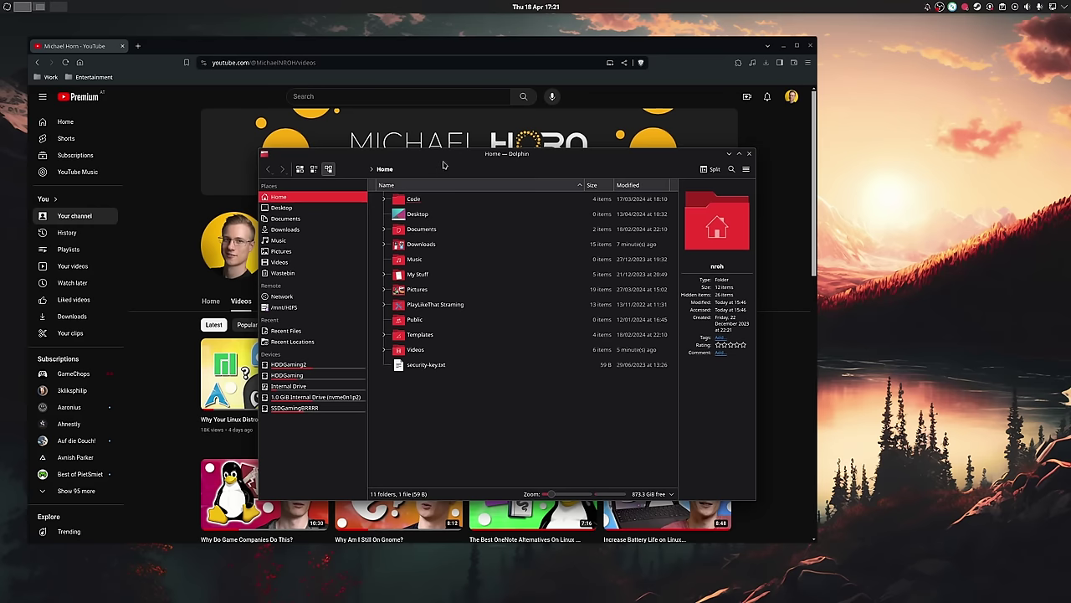
drag(436, 159, 607, 176)
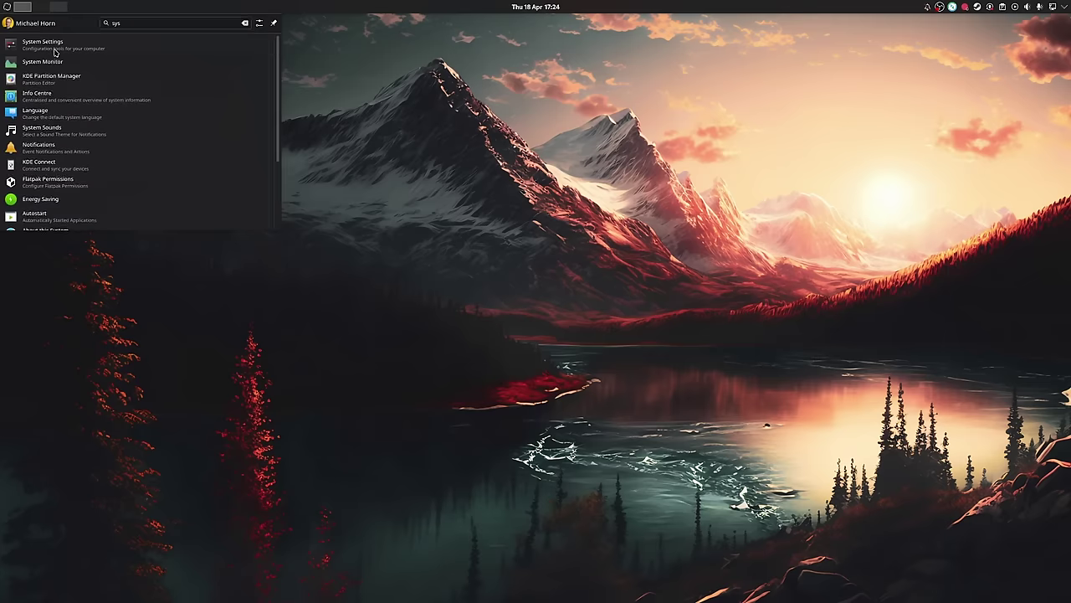
- Open System Settings and go to the Desktop Effects page of Window Management
click(55, 54)
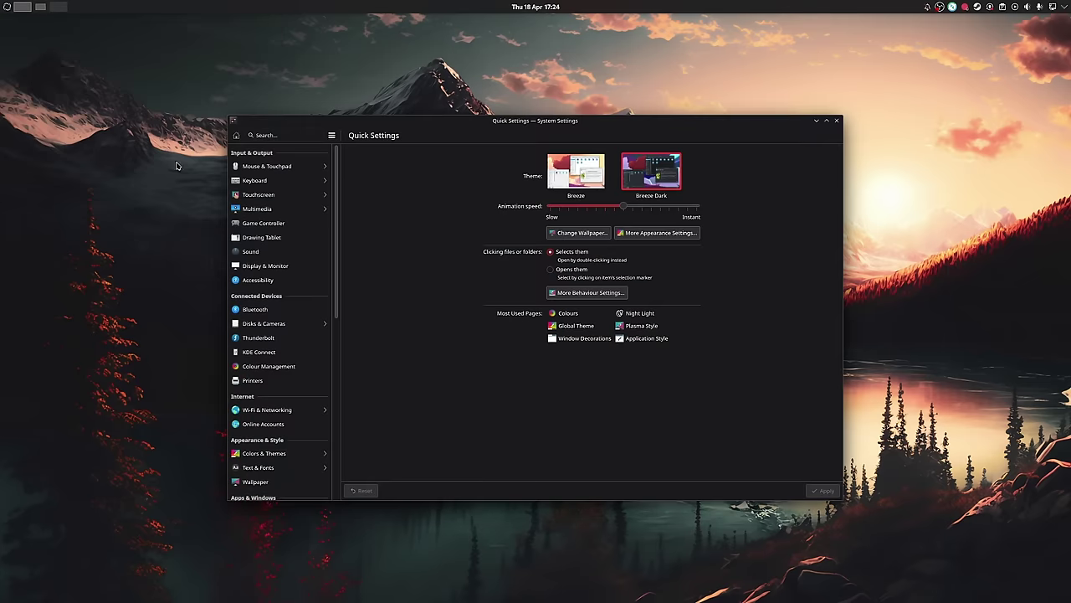
scroll(277, 309, down, 5)
click(277, 314)
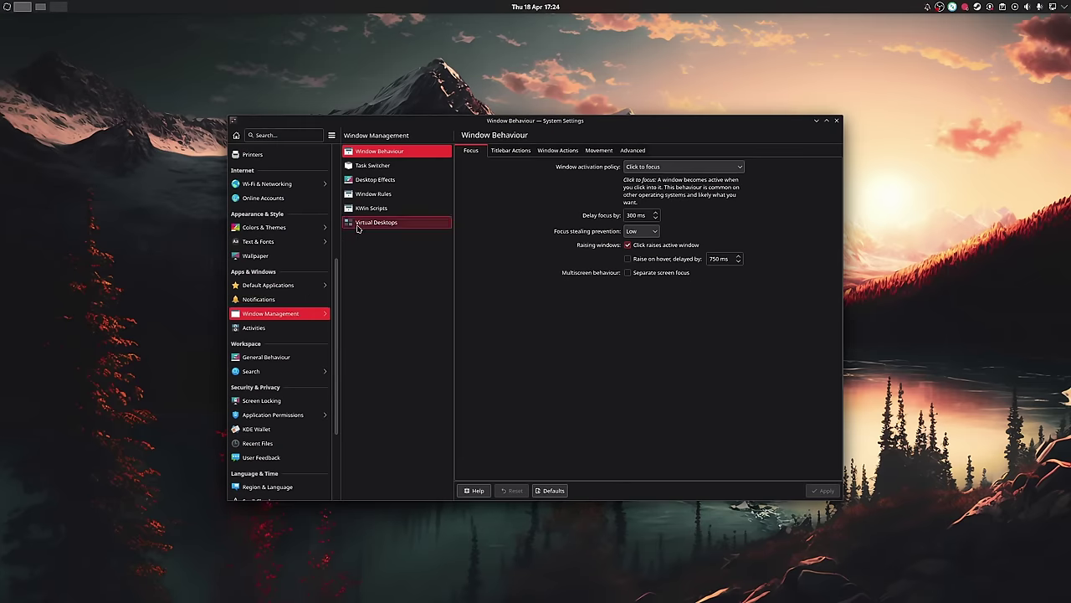
click(392, 183)
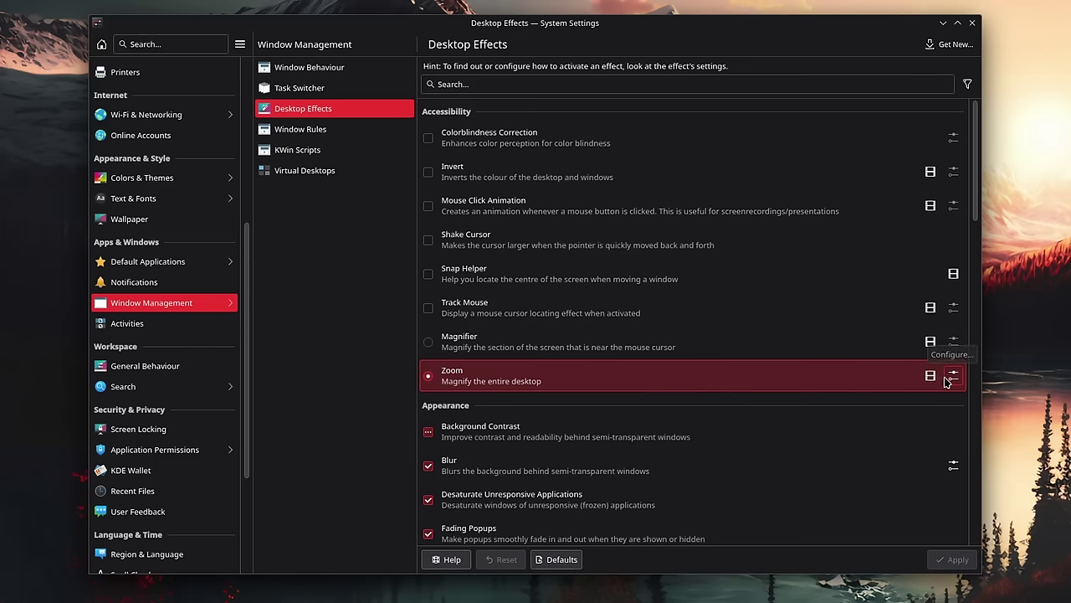
- Open the Zoom effect's configuration and set its mouse tracking to Disabled
click(954, 378)
click(599, 234)
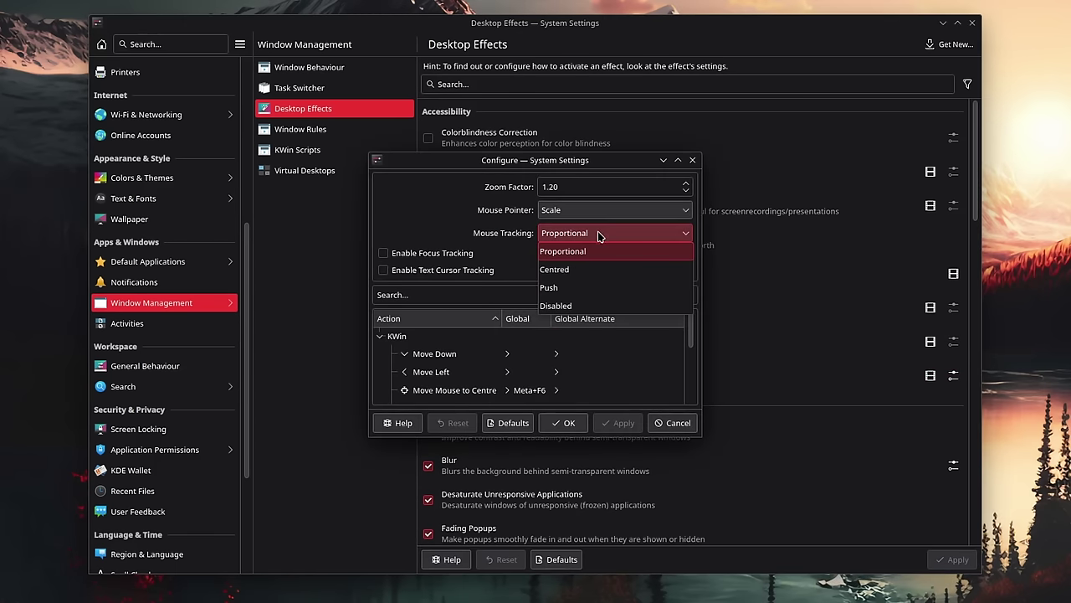
click(591, 286)
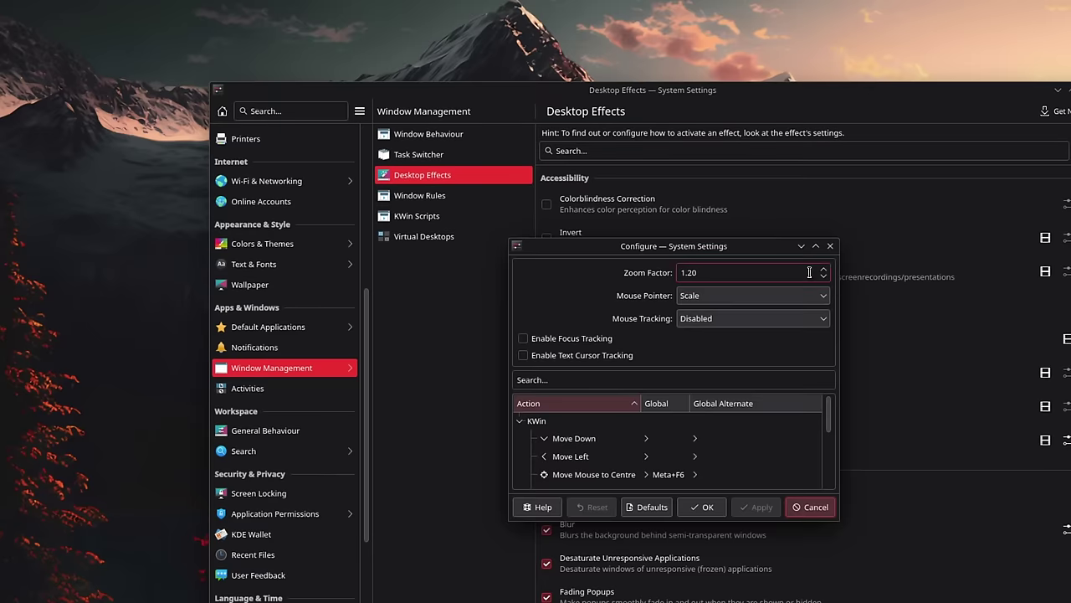
- Set the Zoom effect's mouse pointer to Keep and mouse tracking to Proportional, apply, and magnify the desktop in eight increments
drag(752, 251, 508, 158)
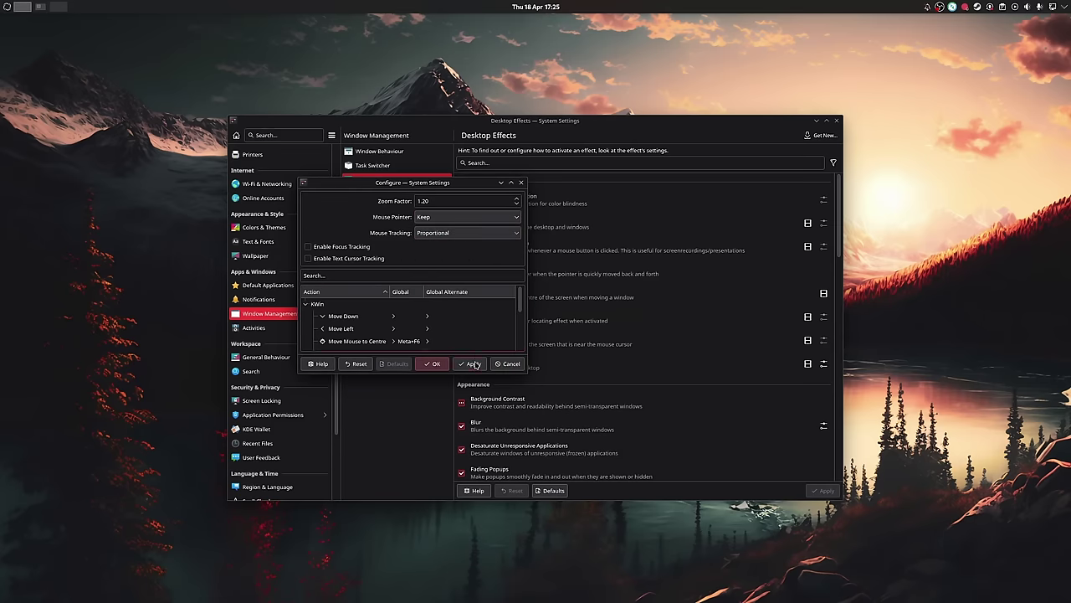
click(473, 364)
key(super+equal)
key(super+equal)
key(super+equal)
key(super+equal)
key(super+equal)
key(super+equal)
key(super+equal)
key(super+equal)
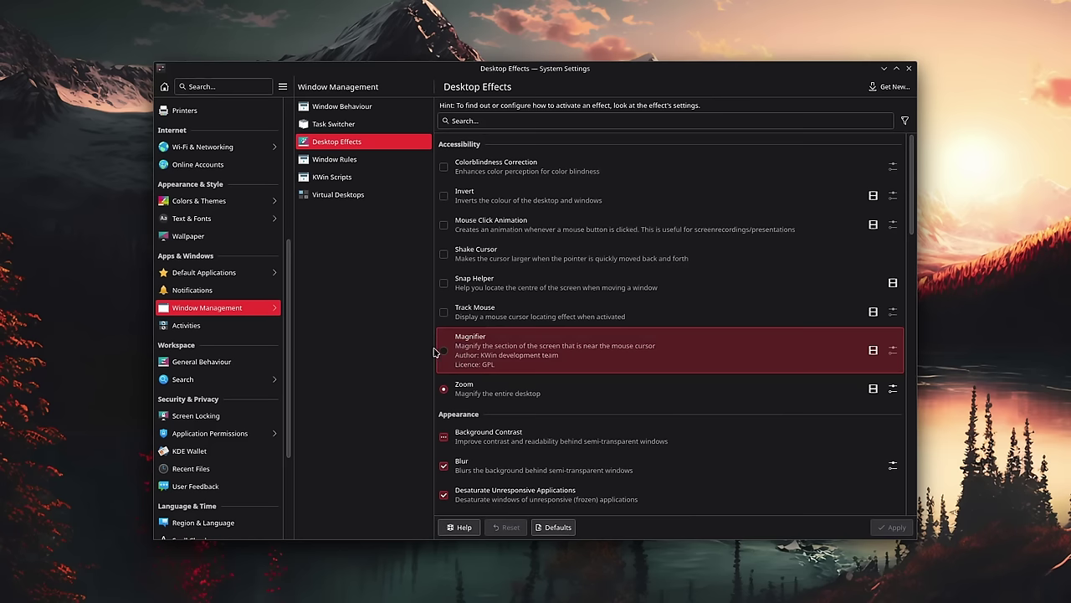
- Enable the Magnifier desktop effect in place of Zoom, apply it and open its configuration
click(891, 527)
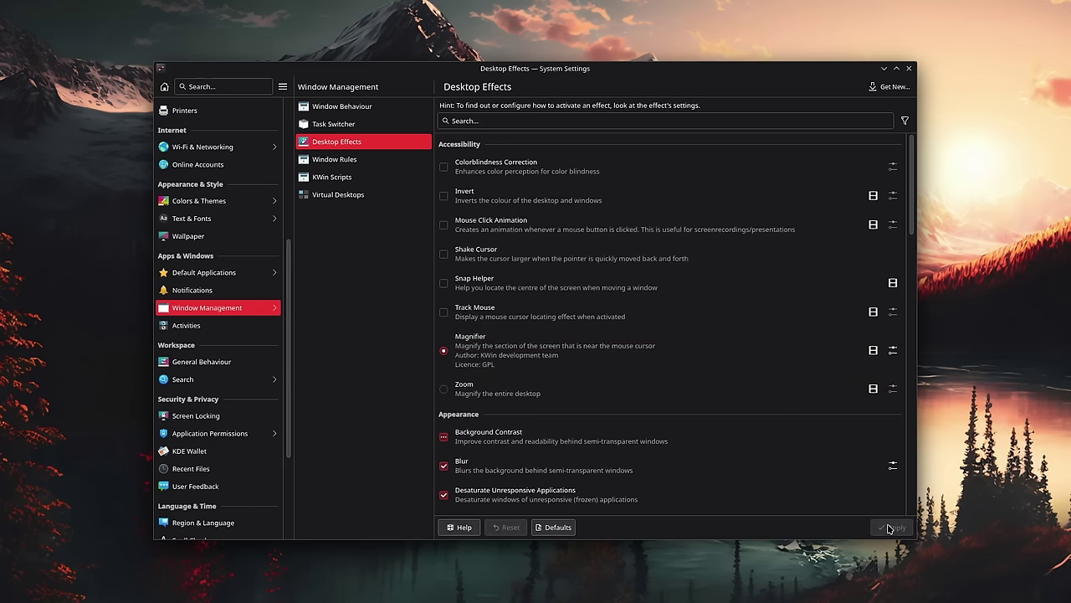
click(892, 340)
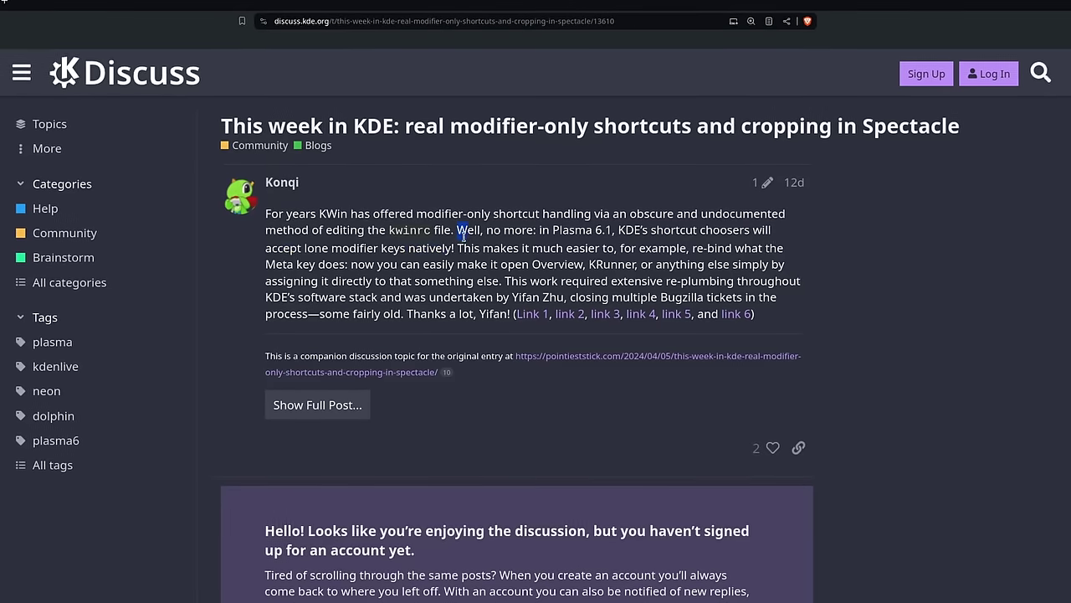
- In the KDE Discuss post, highlight the sentence about Plasma 6.1 shortcut choosers accepting lone modifier keys
drag(457, 230, 456, 247)
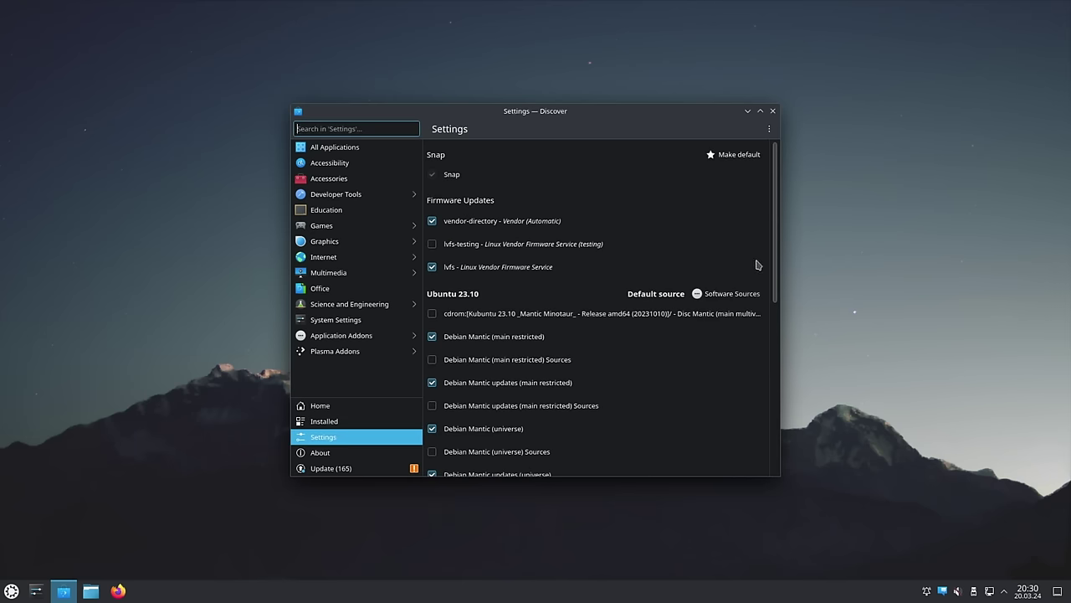
- Add Flathub as a Flatpak source in Discover's settings and authenticate with the account password
scroll(777, 247, down, 8)
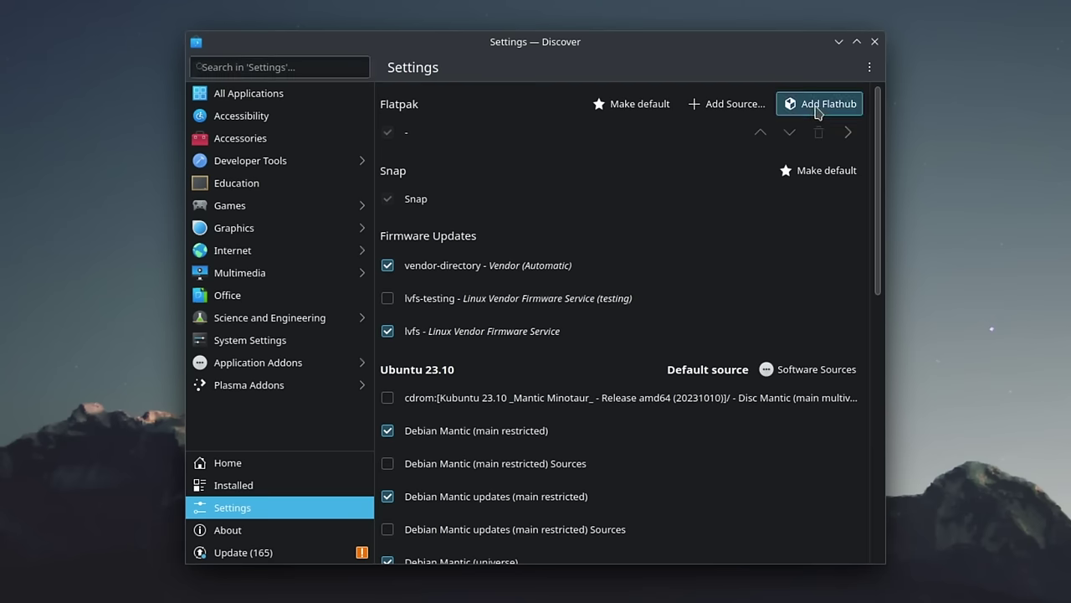
click(817, 104)
text(************)
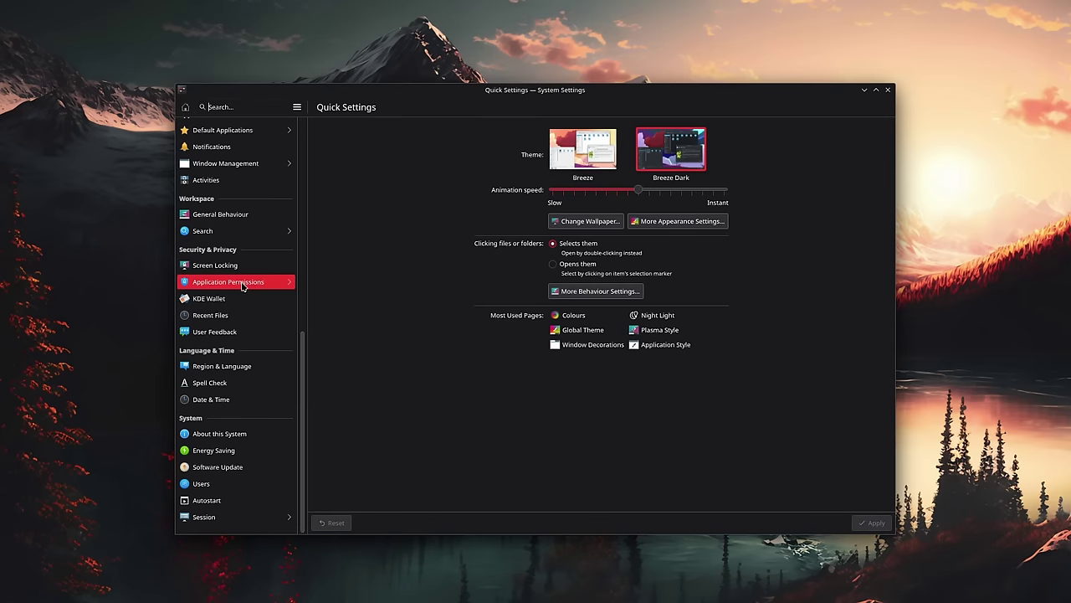
- Switch to System Settings, open the Flatpak Permissions page and select Discord Inc. to show its permissions
click(243, 285)
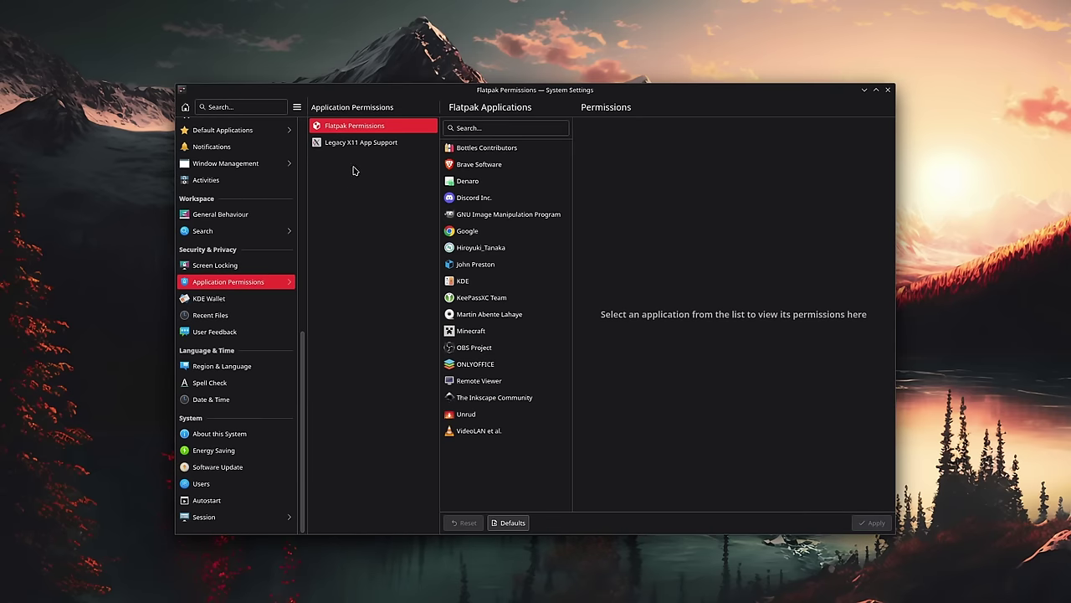
click(463, 168)
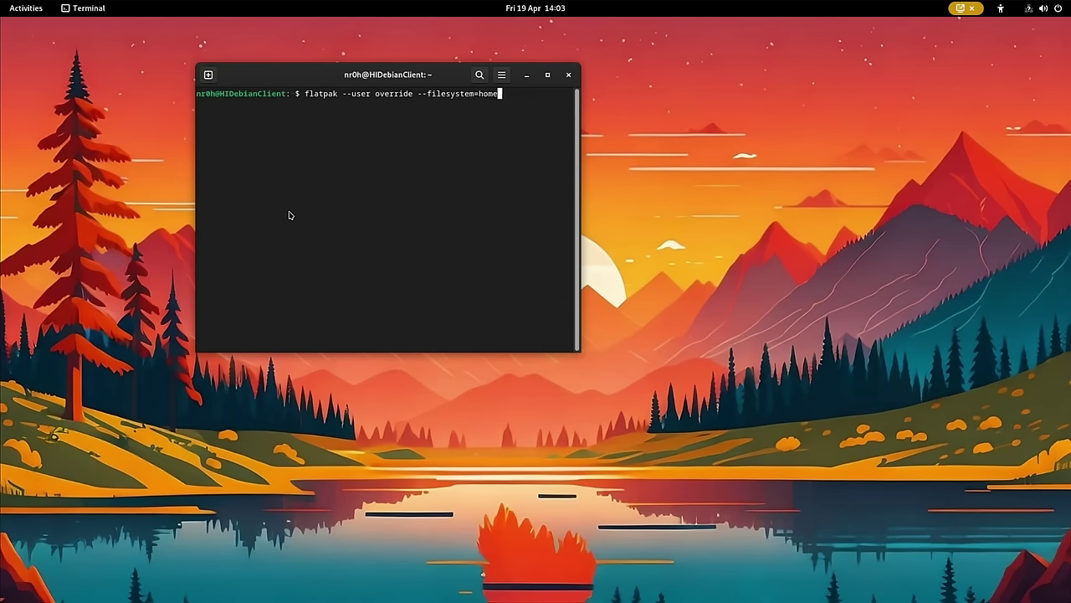
- In GNOME, write the terminal command "flatpak --user override --filesystem=home:ro org" and open Flatseal from the software store's search
text(:ro org)
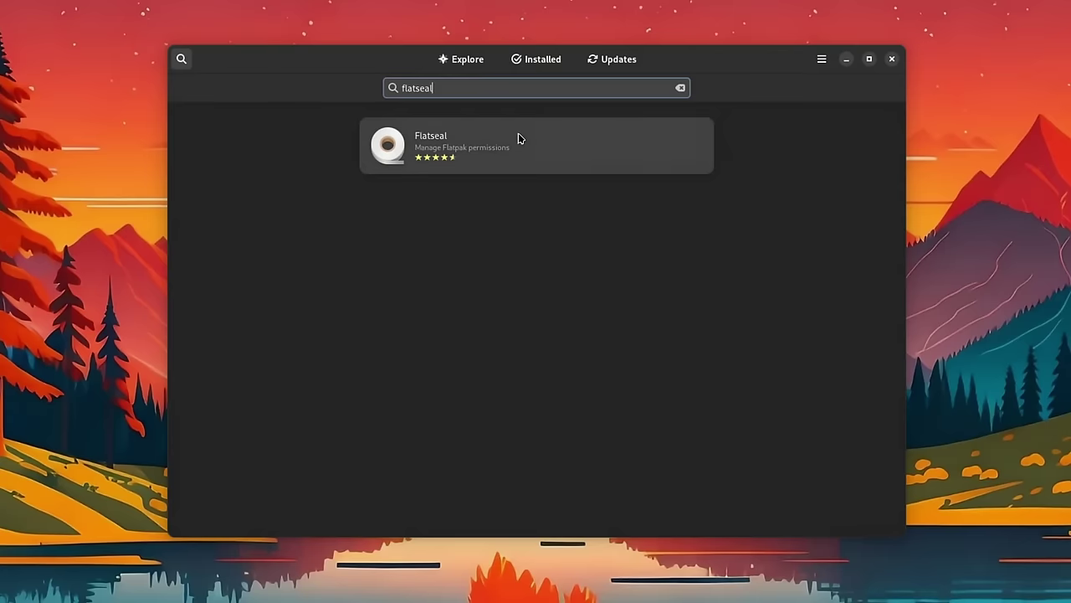
click(519, 136)
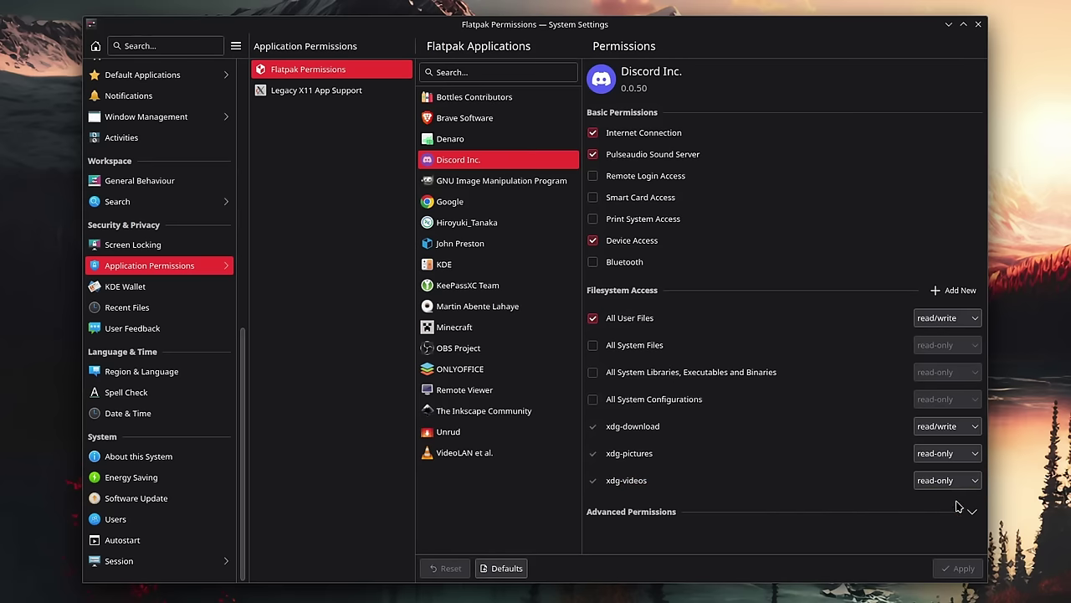
- Expand Discord's Advanced Permissions in System Settings and look through the filesystem, subsystem and socket options
click(972, 511)
scroll(825, 469, down, 3)
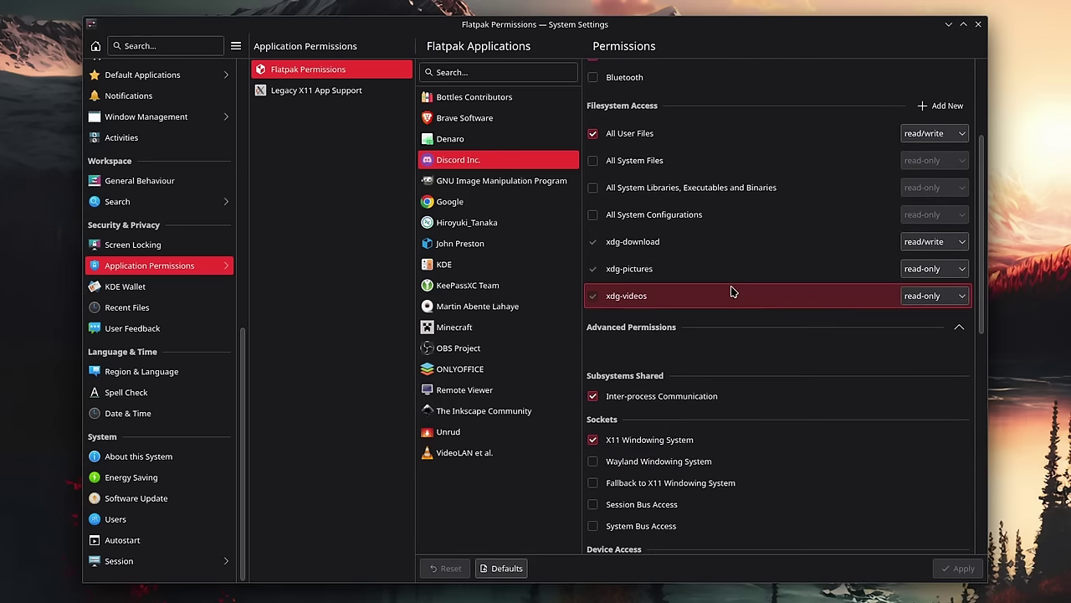
scroll(718, 378, up, 1)
scroll(720, 376, down, 1)
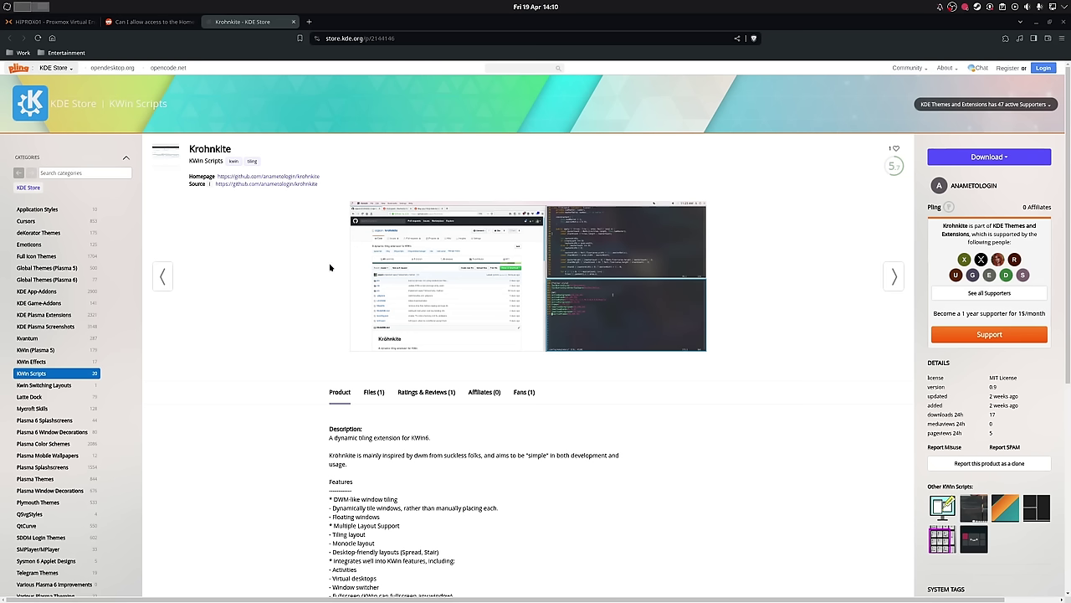
- View the Krohnkite screenshot on the KDE Store and open the full-screen-to-new-desktop script in the window manager script downloads
click(523, 276)
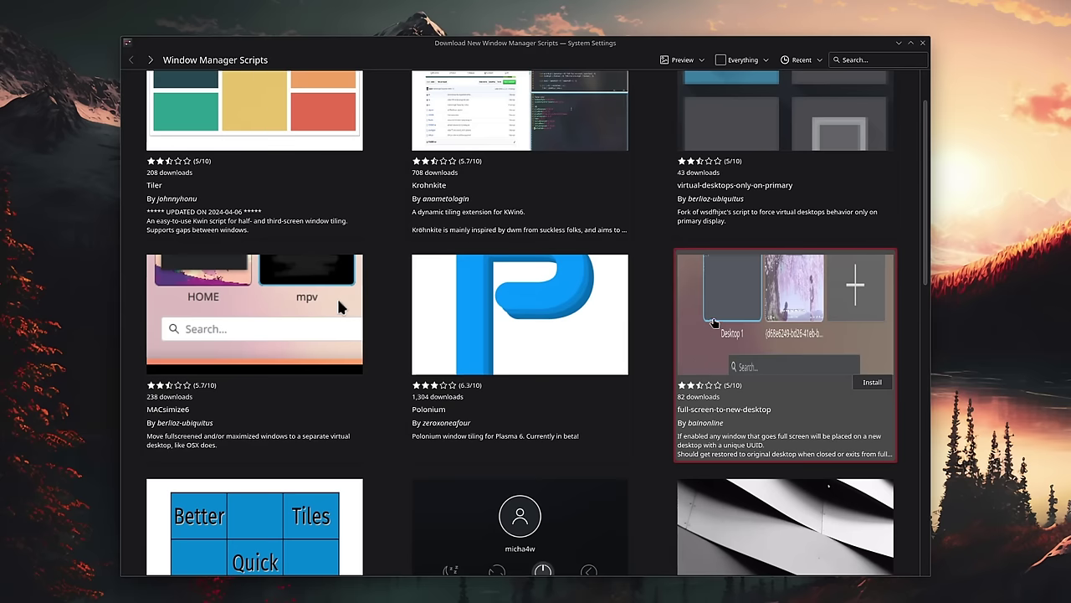
click(715, 324)
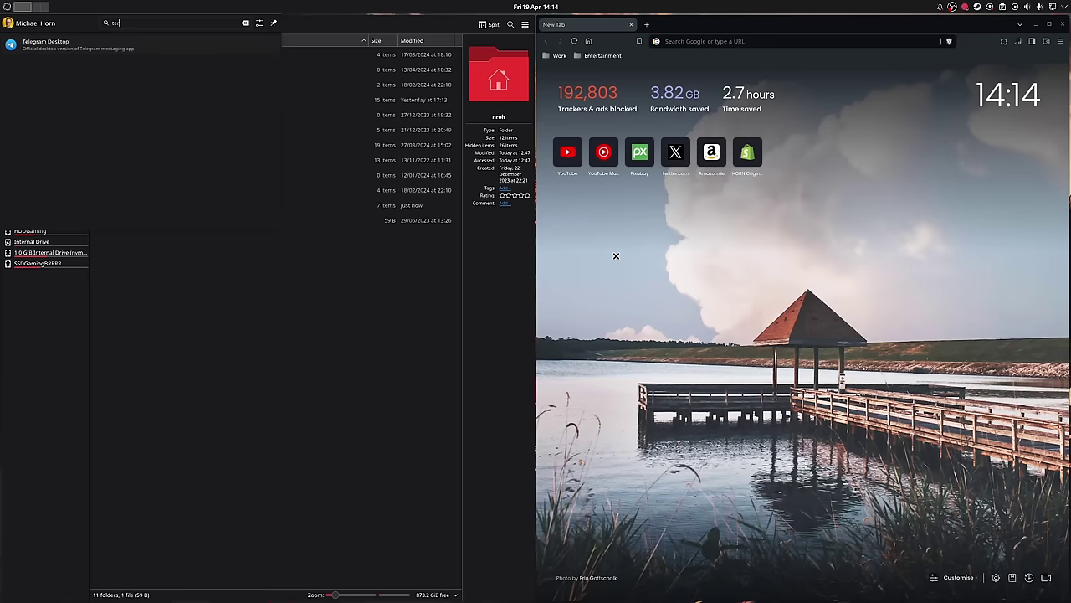
- Open a terminal alongside the tiled Dolphin and browser windows, and use the Overview to switch to Desktop 4
key(ctrl+alt+t)
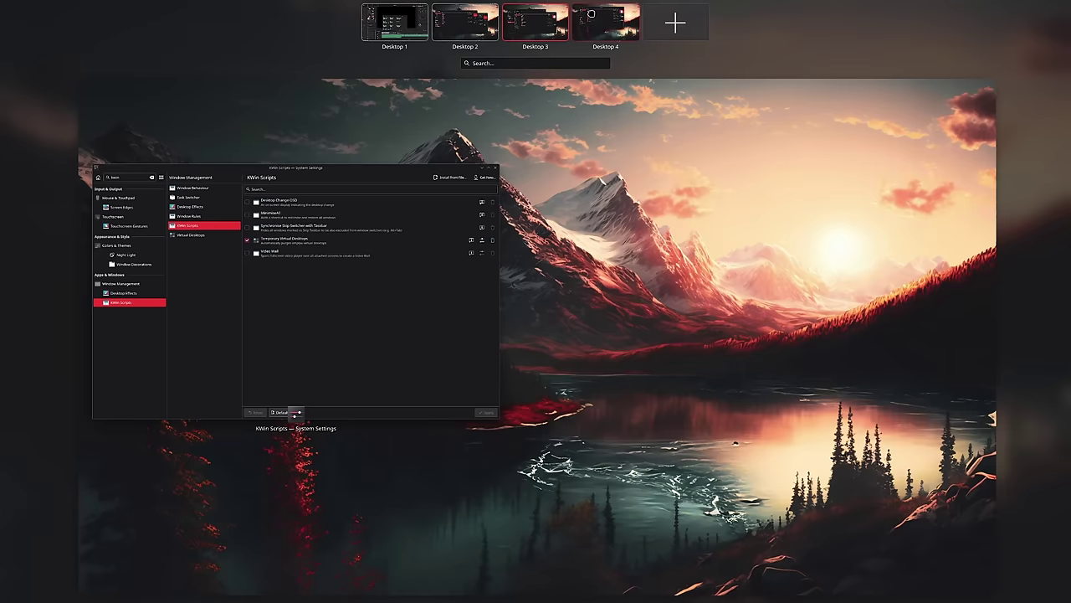
click(594, 30)
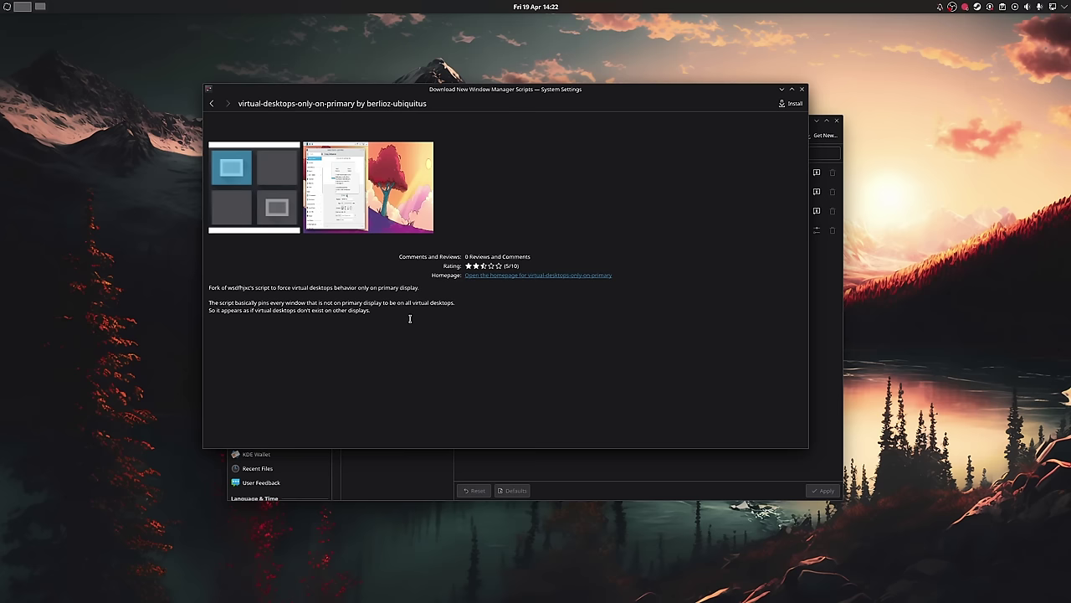
key(super+w)
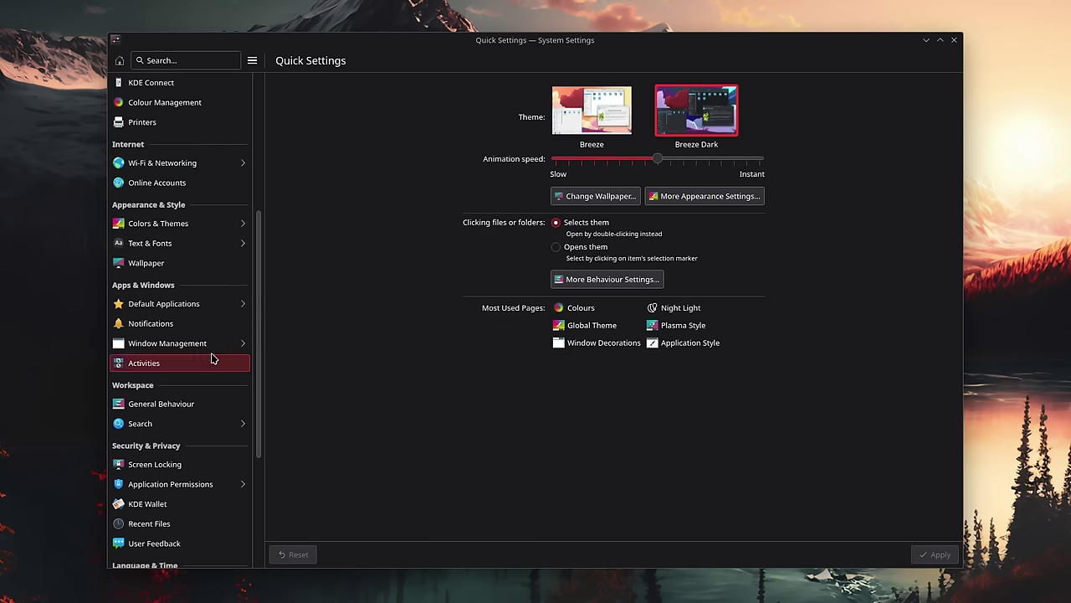
- Go to the KWin Scripts page of Window Management and open the download dialog for new scripts
click(213, 347)
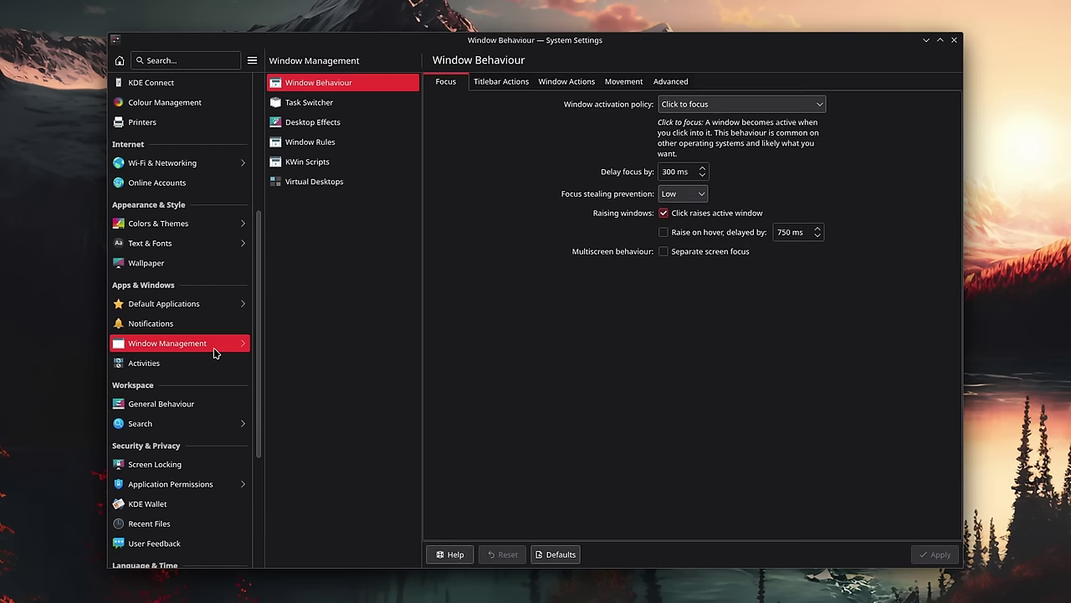
click(328, 161)
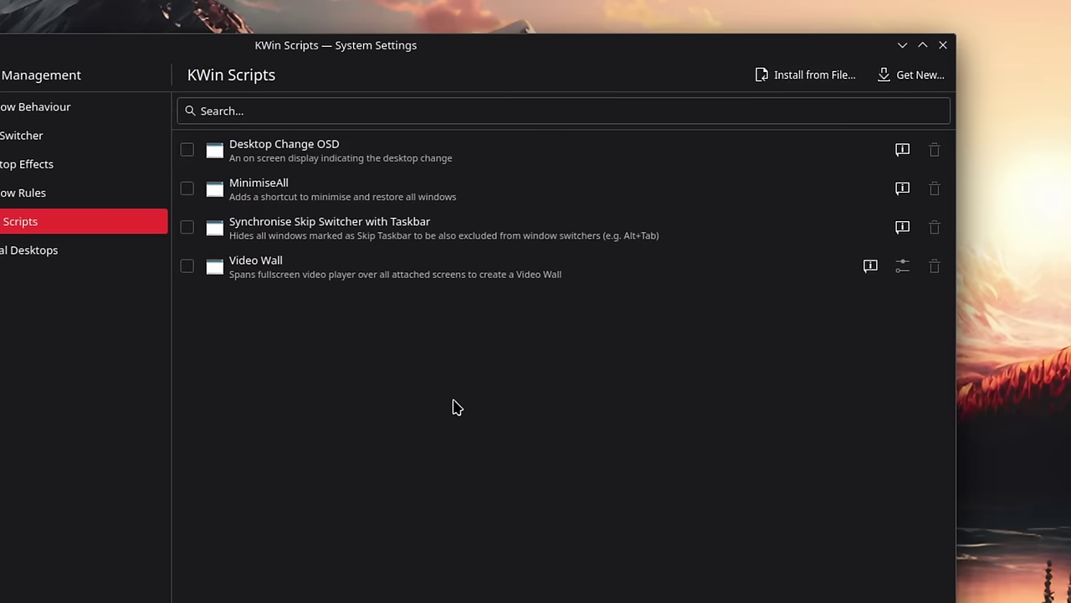
click(942, 80)
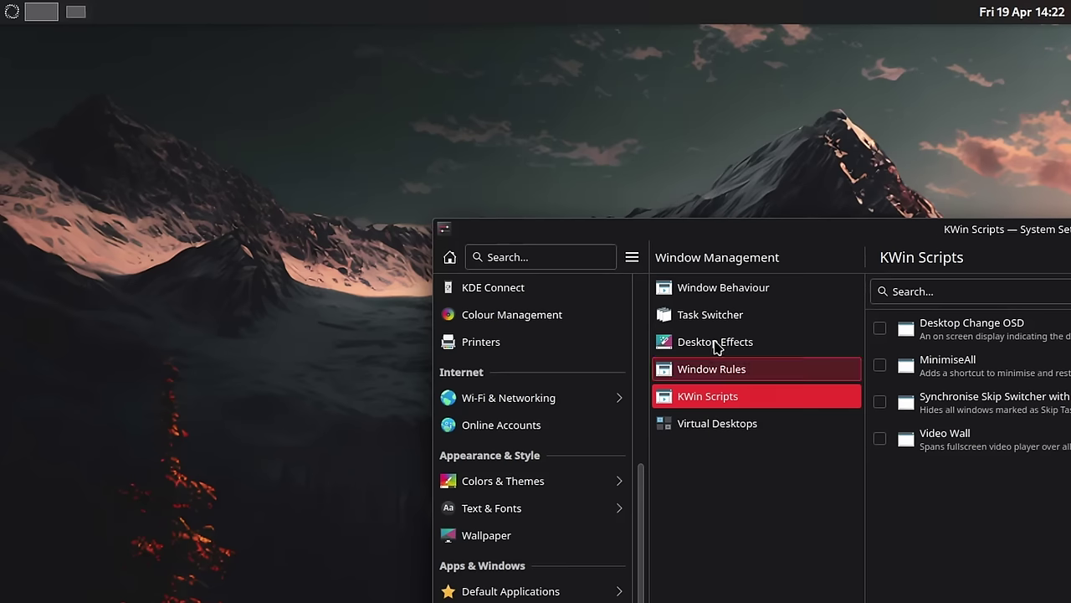
- Open the download window for new Global Themes, enlarge and reposition it, and browse the available themes
click(10, 14)
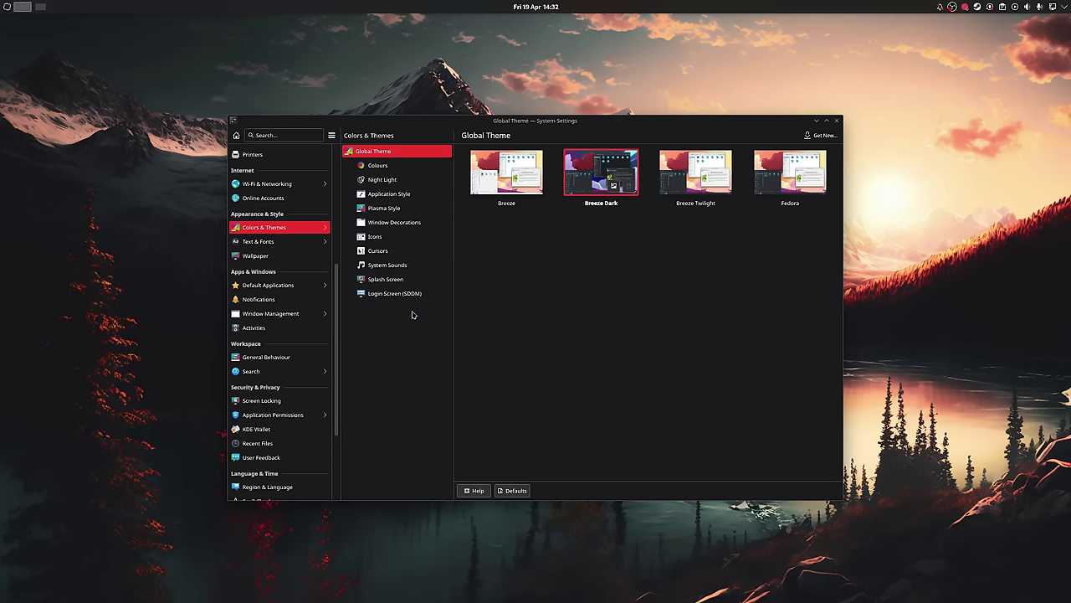
click(820, 135)
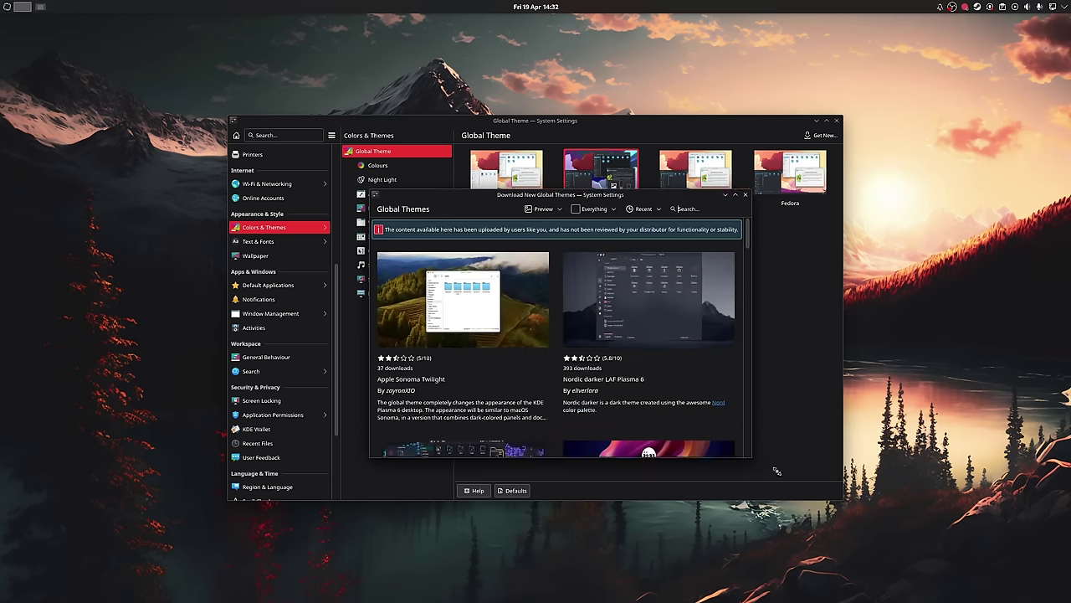
drag(777, 471, 963, 598)
drag(585, 199, 456, 118)
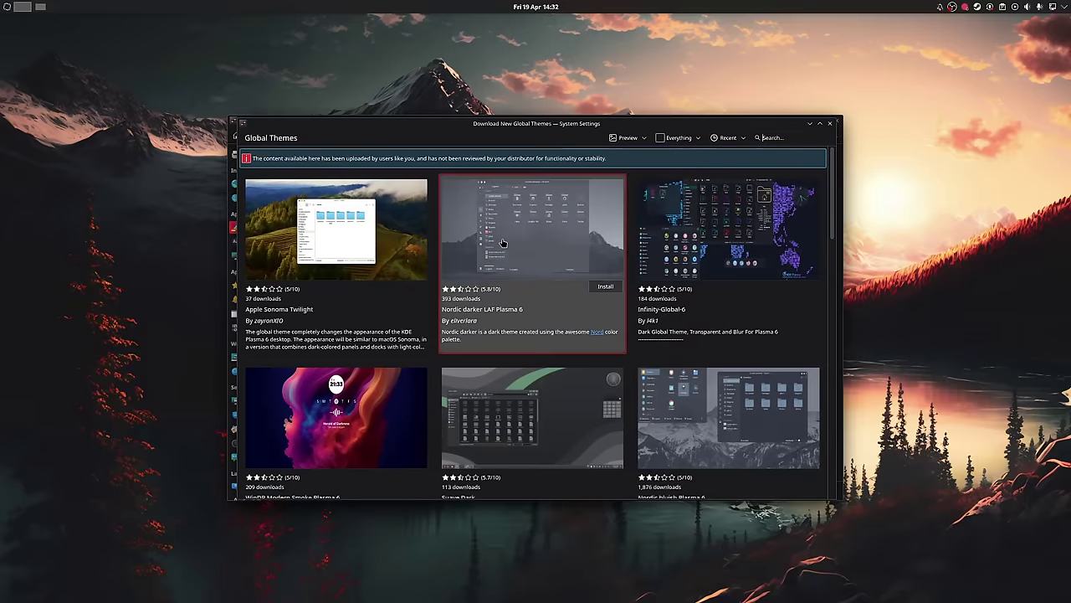
scroll(503, 242, down, 3)
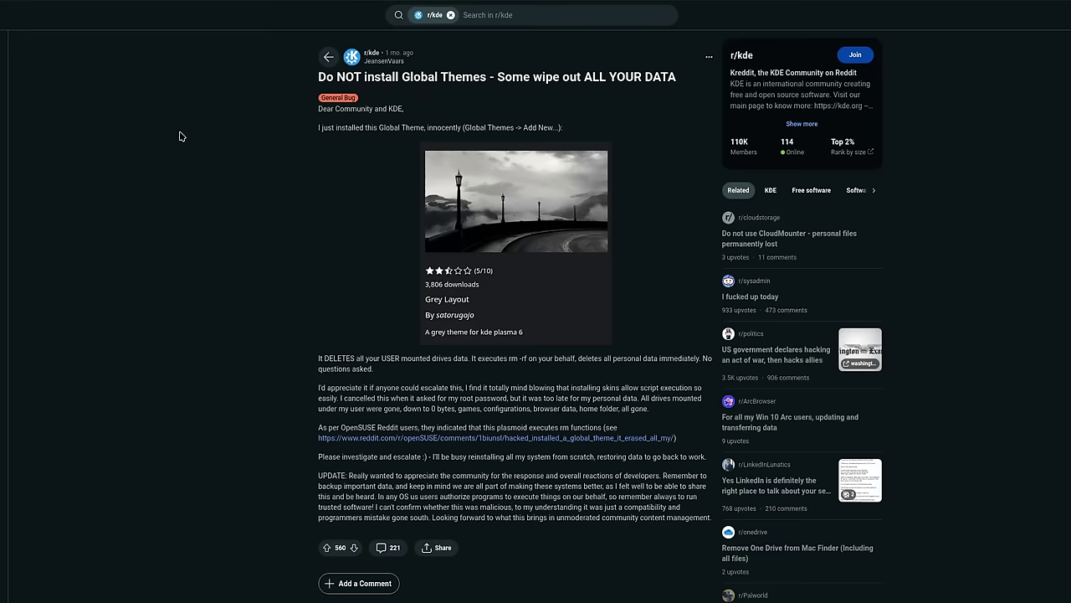
- Read through the r/kde post warning against installing Global Themes
scroll(239, 148, down, 3)
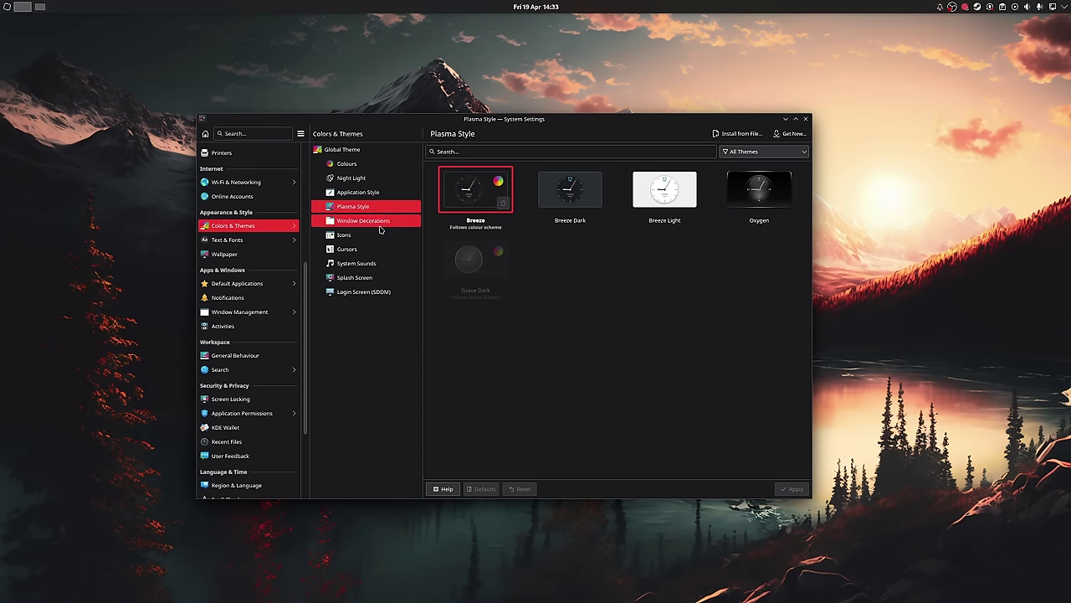
- In the Window Decorations download dialog, show only installed entries, uninstall Infinity-Blur-Aurorae-6 and move the dialog lower
click(368, 221)
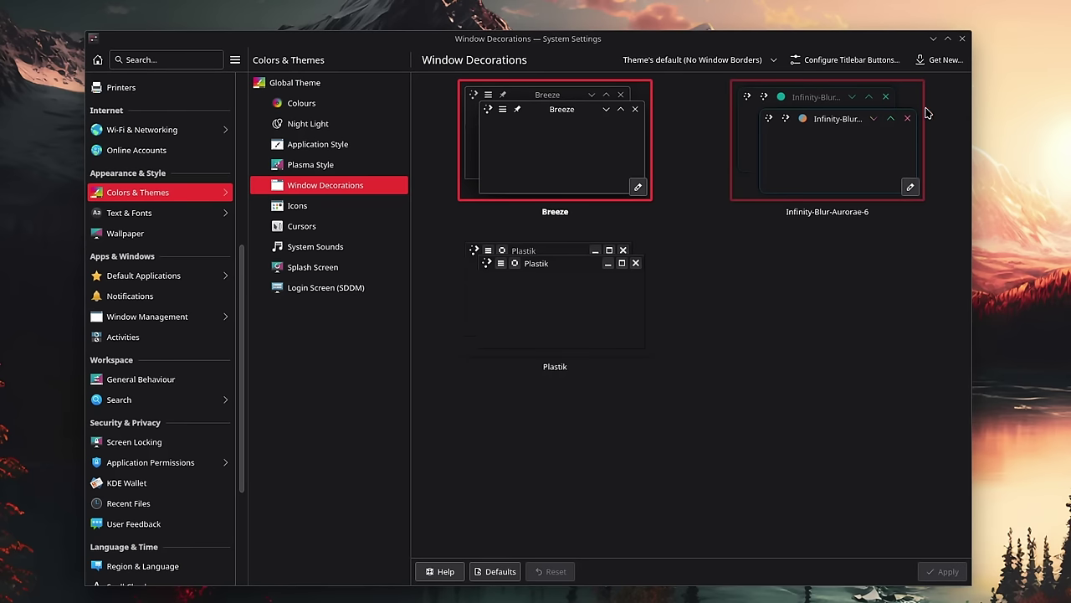
click(950, 62)
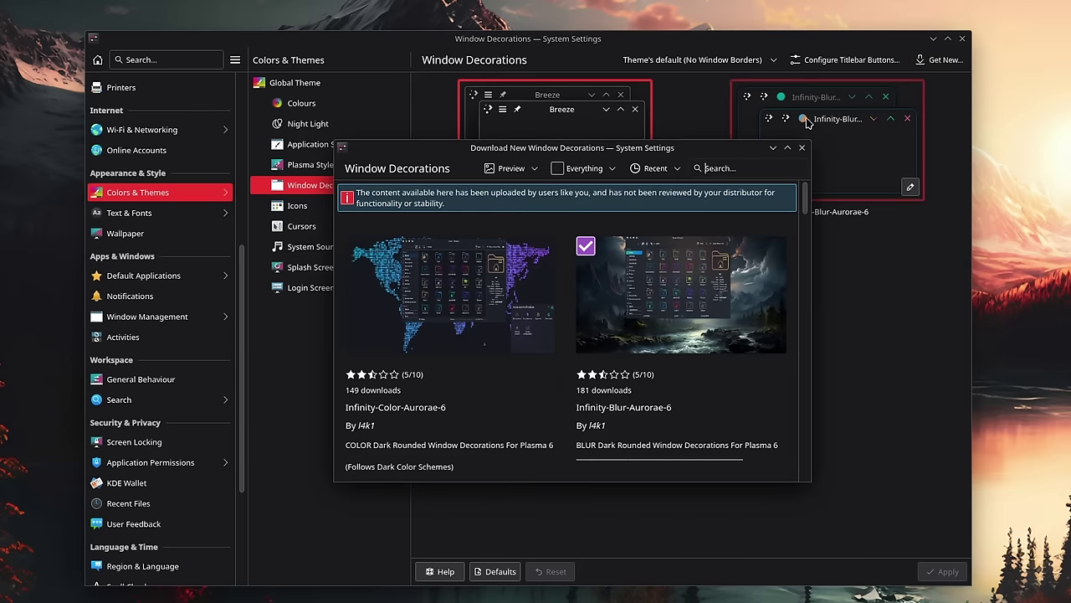
click(599, 169)
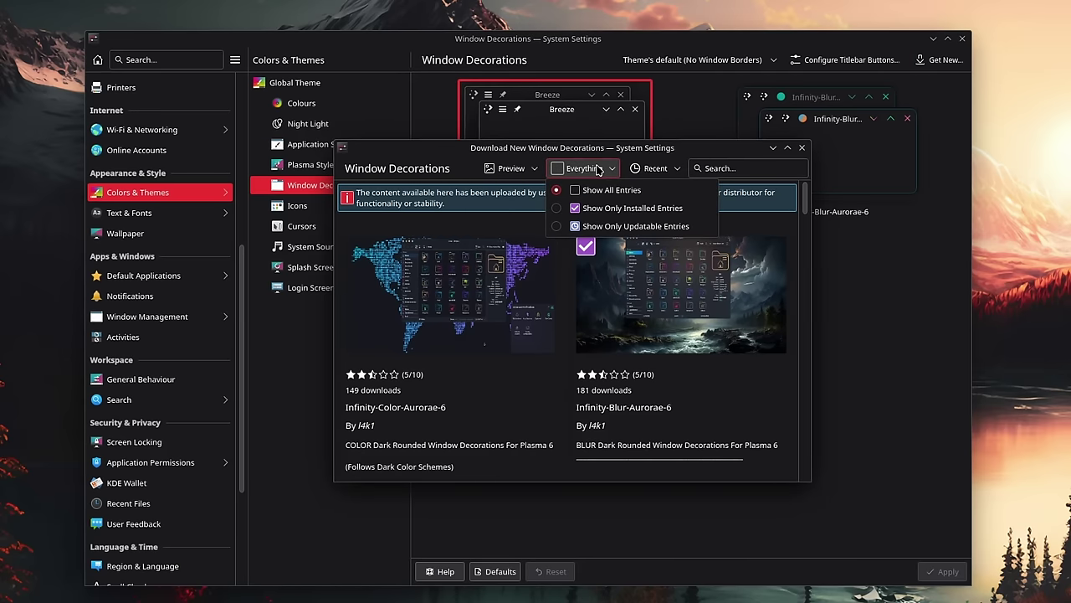
click(597, 207)
mouse_move(411, 354)
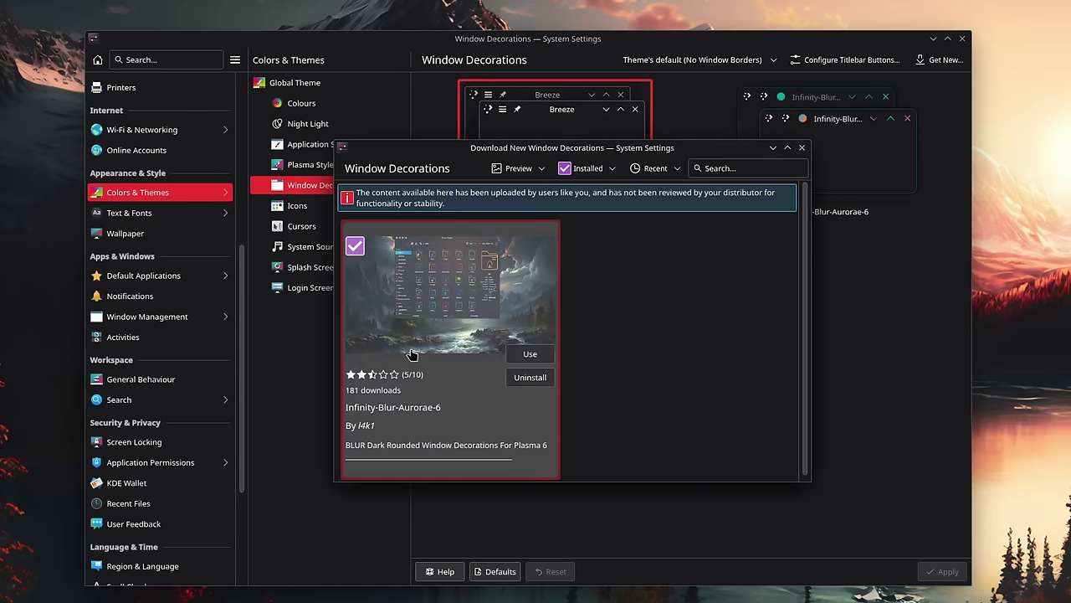
click(529, 377)
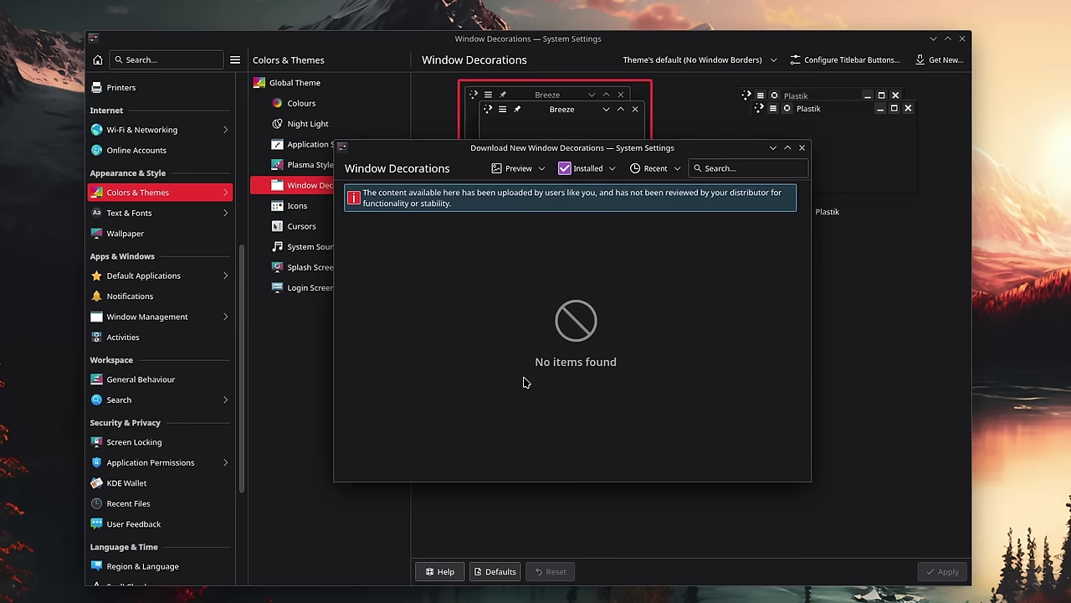
drag(671, 154, 709, 319)
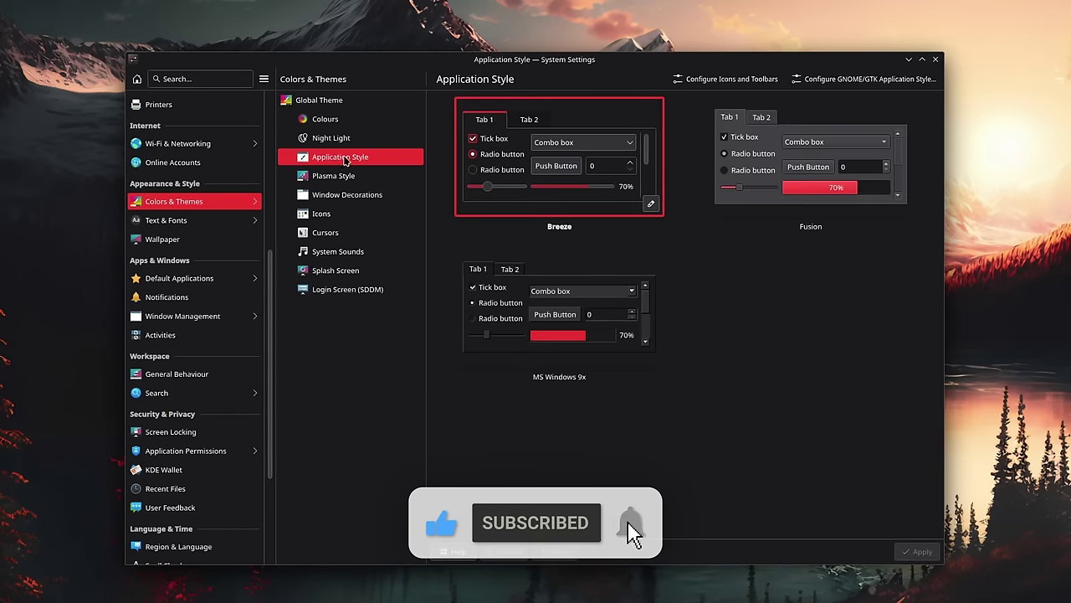
- Configure the Breeze application style with One Button as the scrollbars' bottom arrow type, and accept its menu transparency settings
click(650, 203)
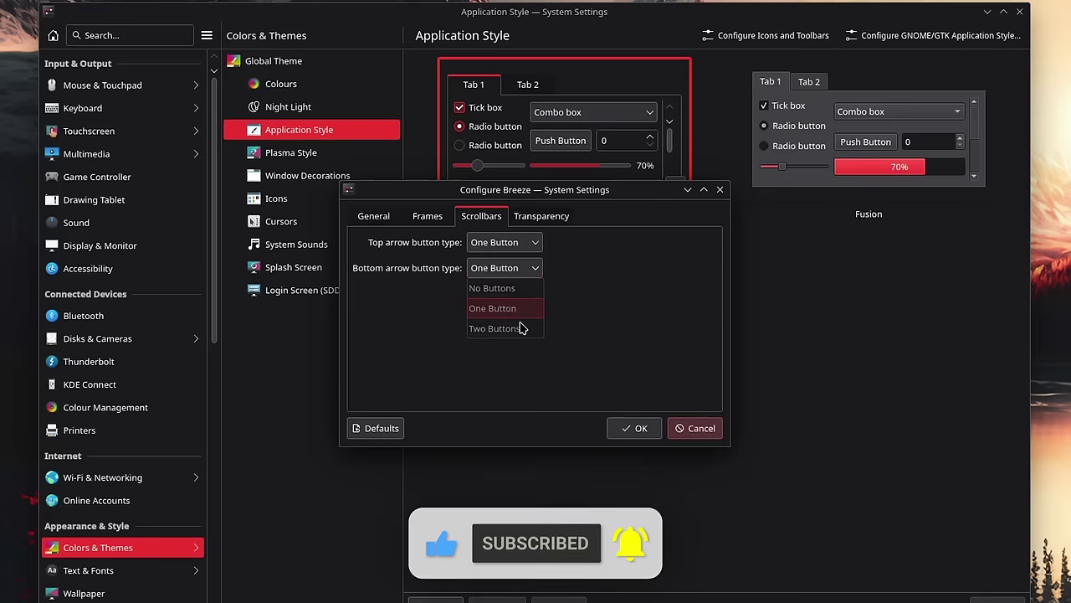
click(503, 306)
click(628, 429)
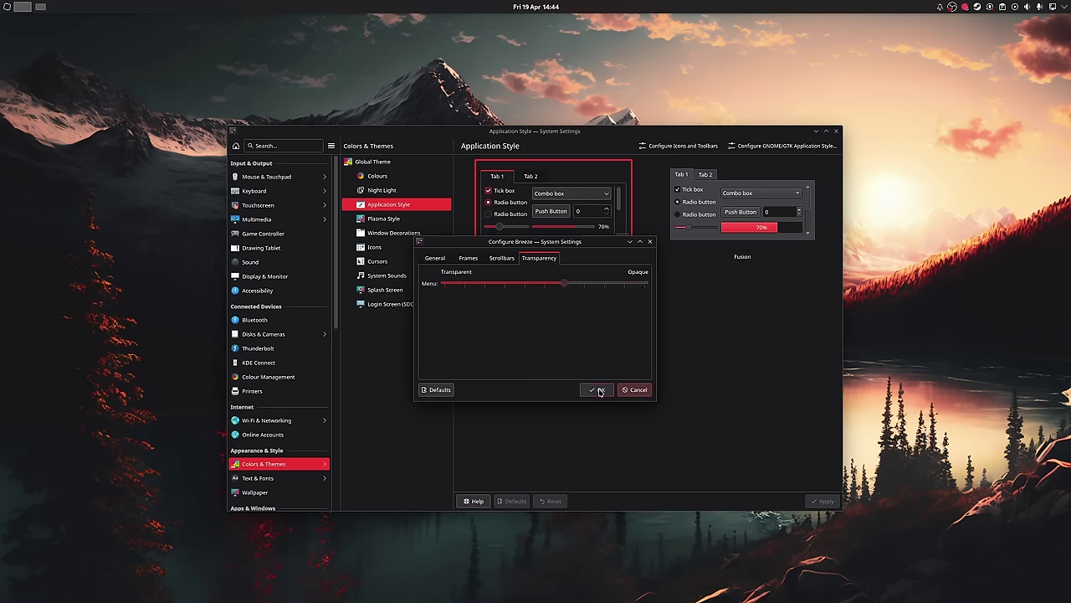
click(600, 390)
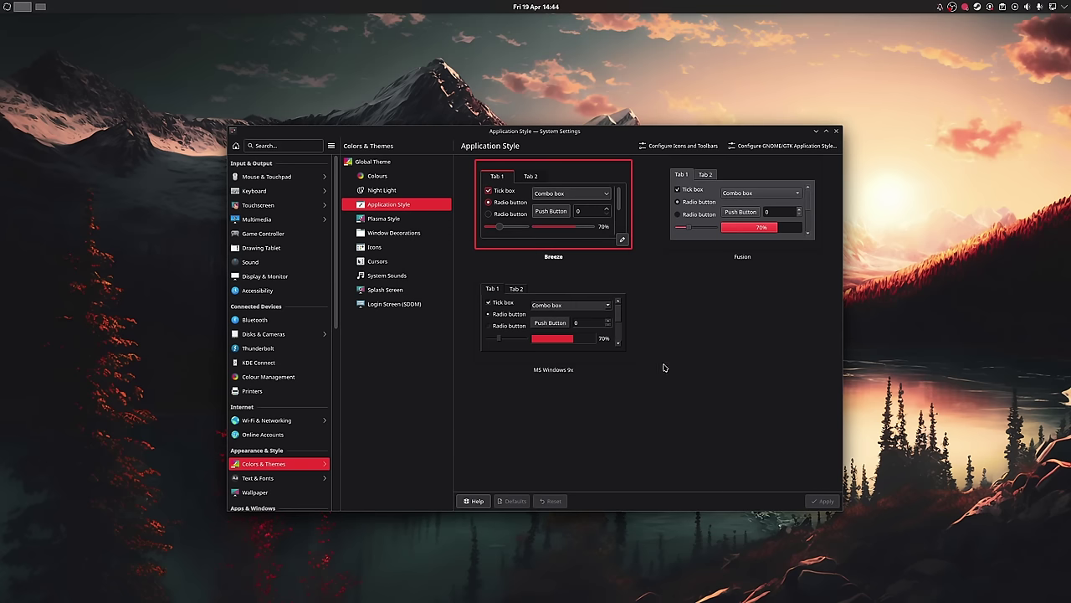
- Put the desktop in edit mode, search the widgets for "global" and add the Global Menu widget to the top panel beside the pager
right_click(878, 261)
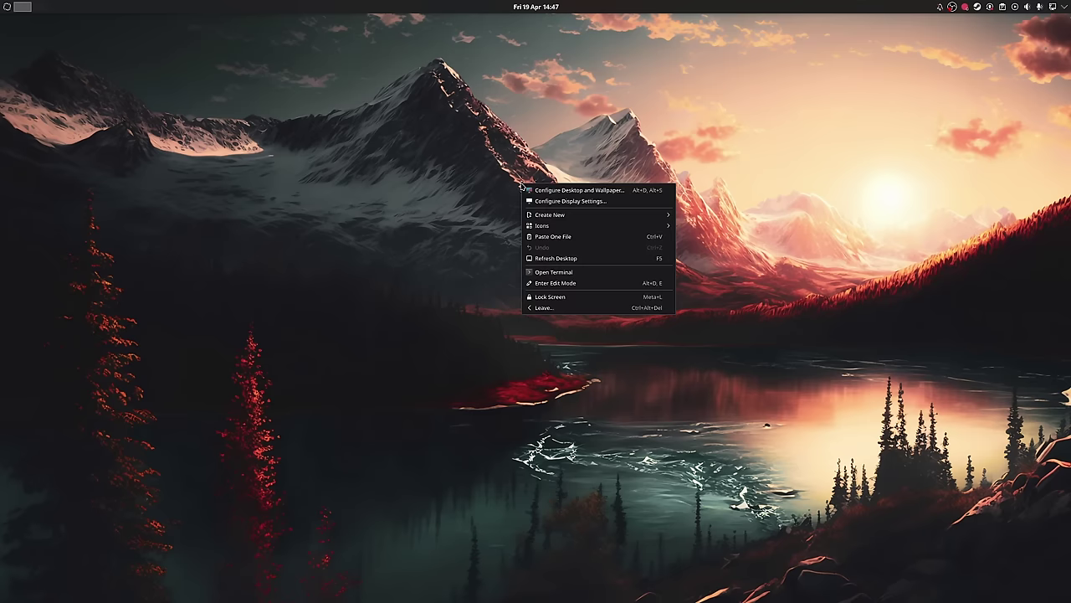
click(561, 284)
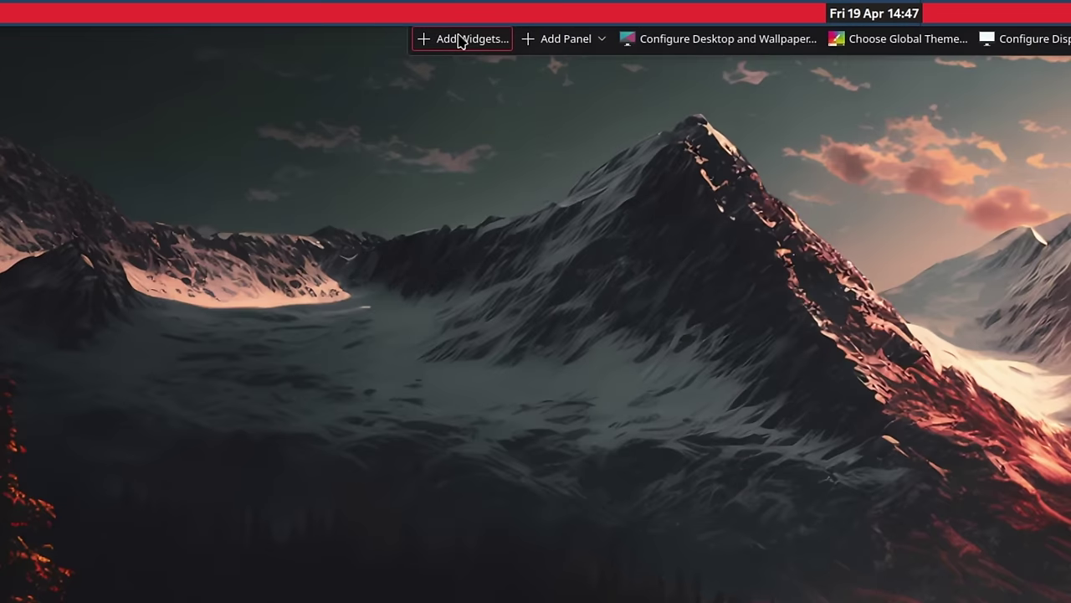
click(460, 39)
text(global)
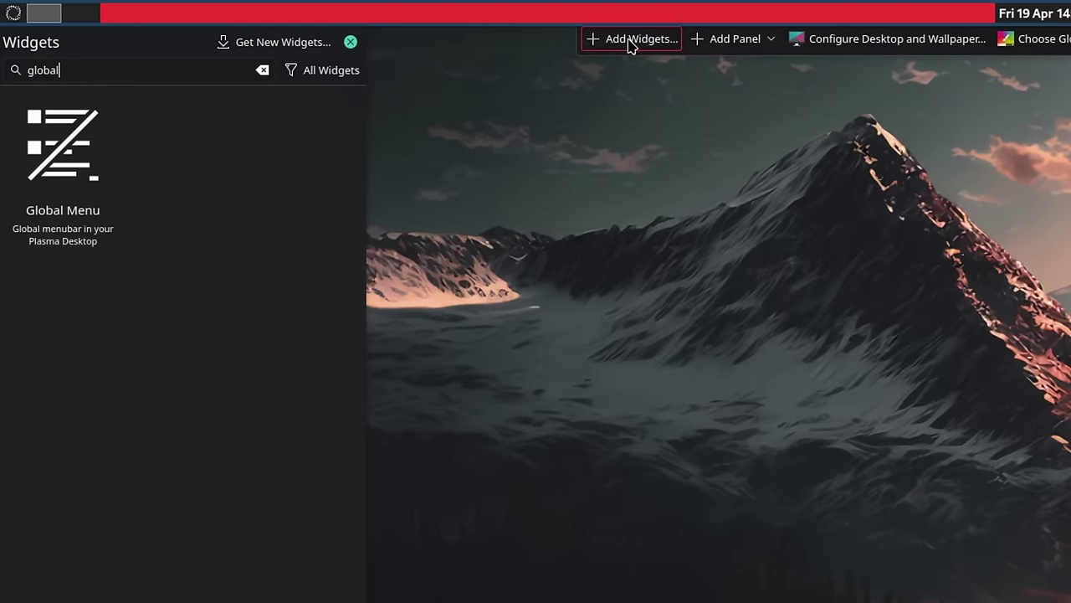
drag(63, 144, 129, 18)
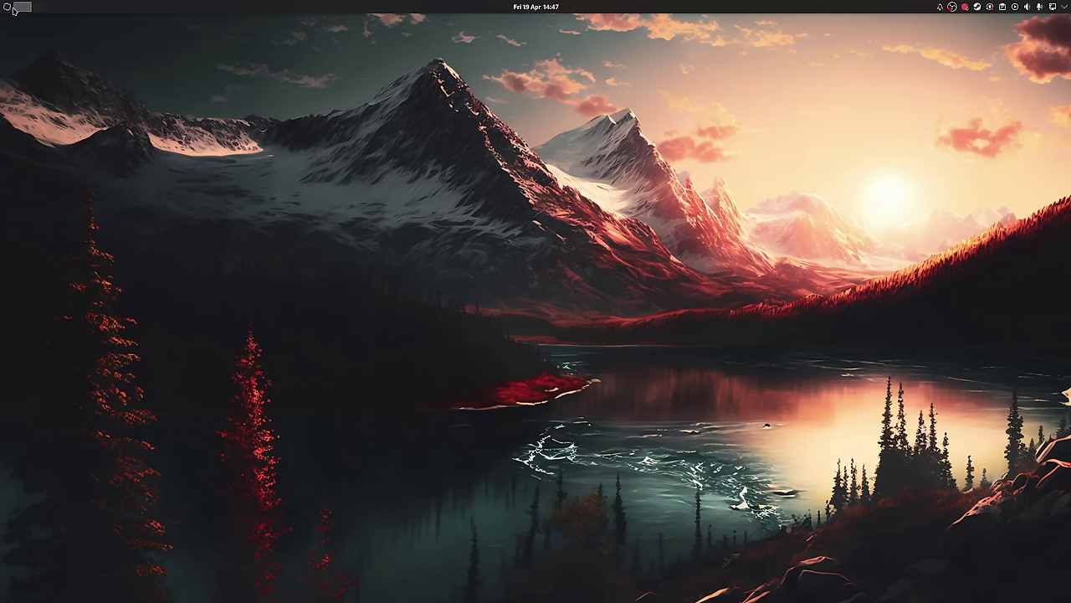
- Launch the Dolphin file manager, access its configuration through the Global Menu widget, and check how the widget follows the active Dolphin or Konsole window
click(6, 6)
click(120, 94)
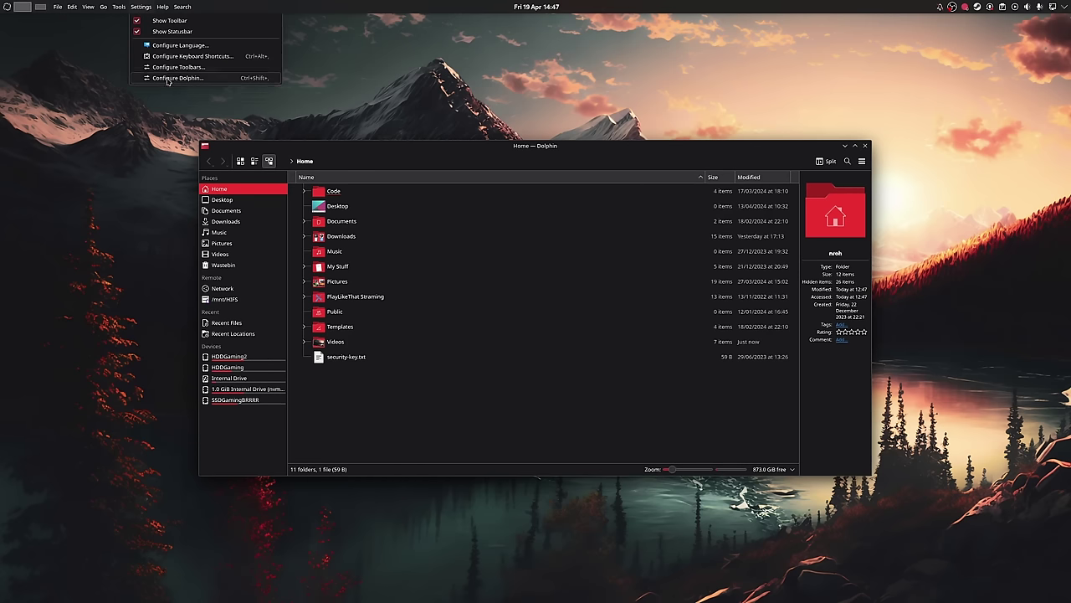
click(167, 78)
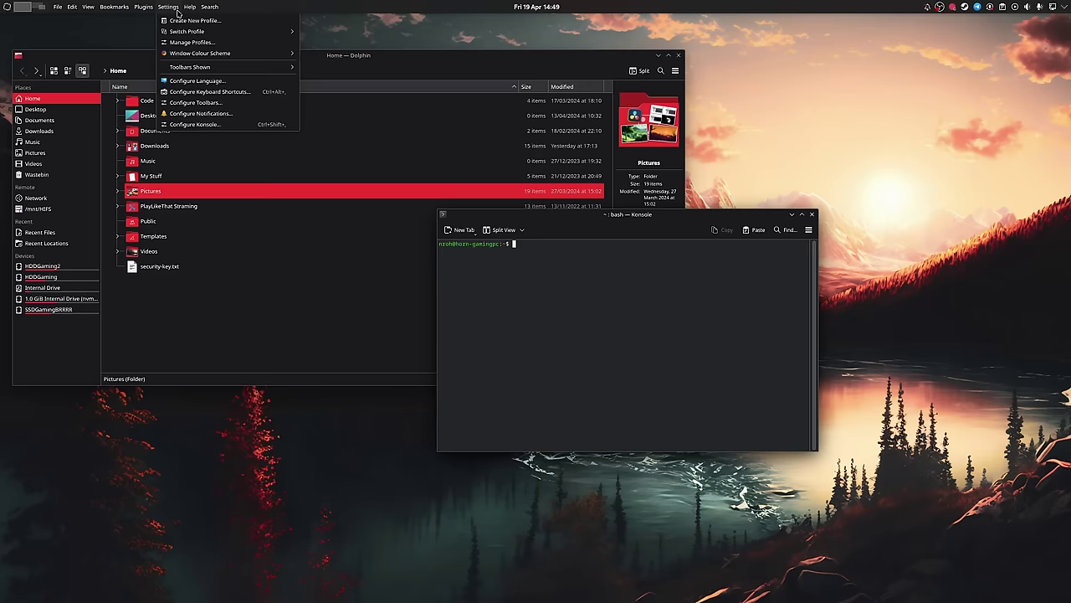
click(739, 218)
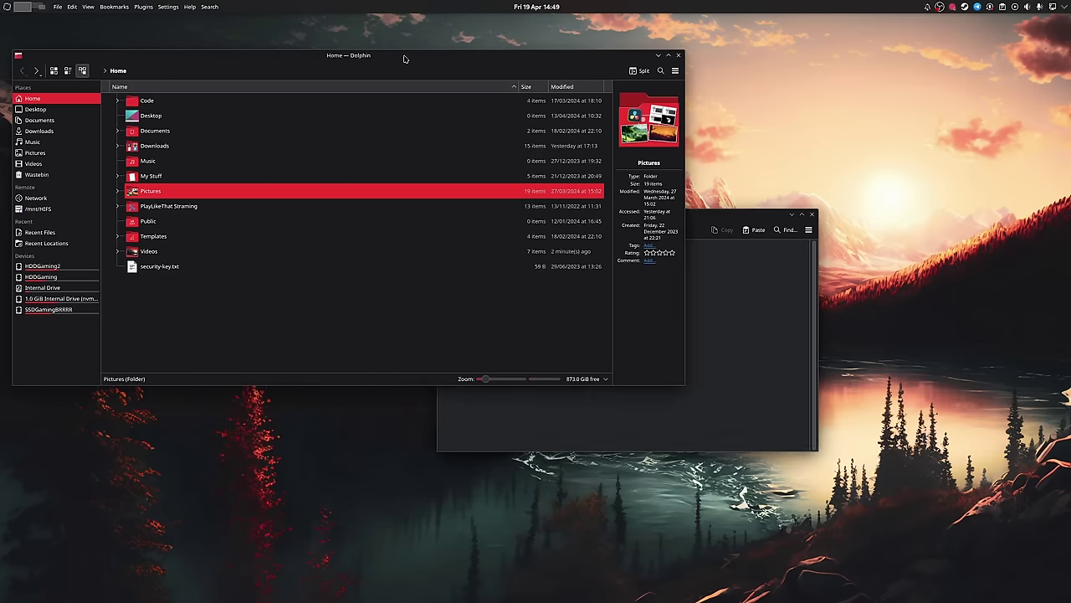